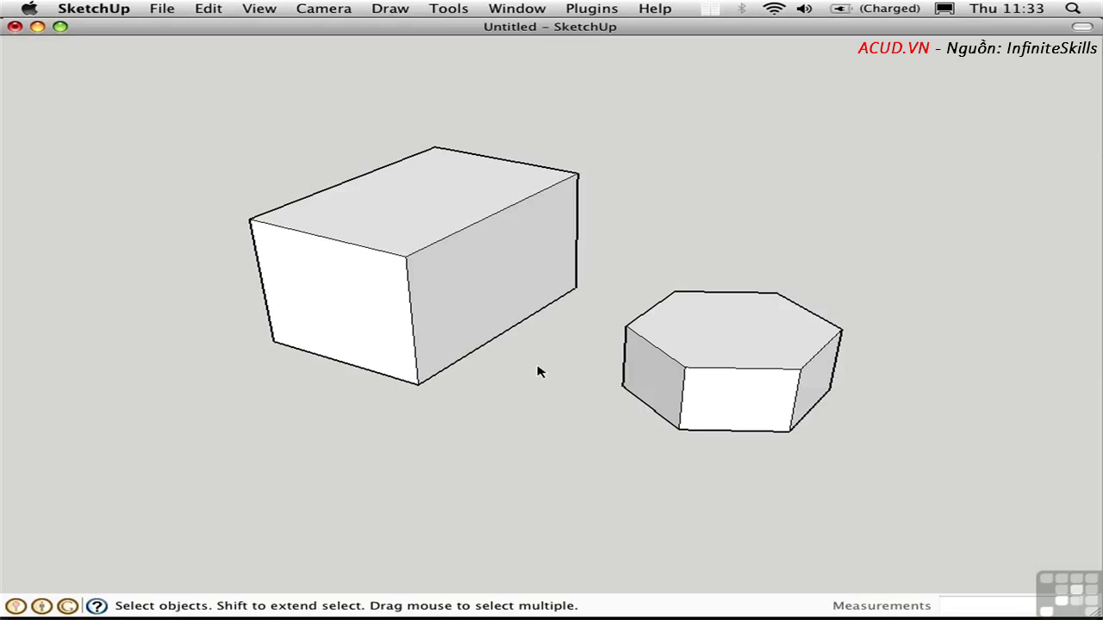
# Select the box's top-right edge, front vertical edge and right face, then clear the selection.
pyautogui.click(488, 220)
pyautogui.keyDown('shift'); pyautogui.click(410, 293); pyautogui.keyUp('shift')
pyautogui.click(411, 312)
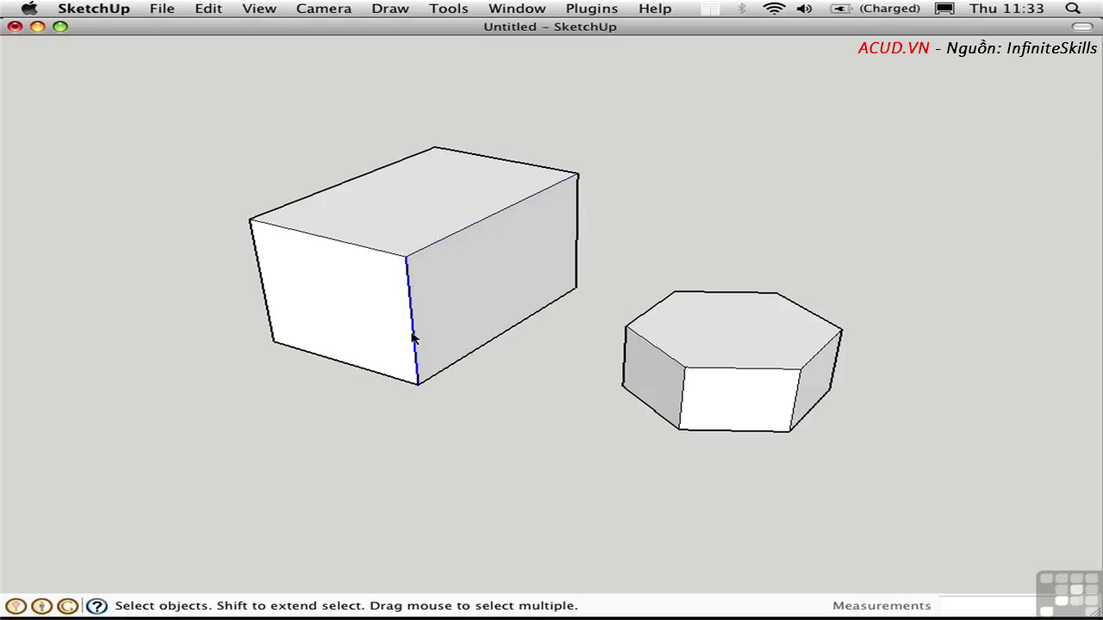
pyautogui.click(473, 293)
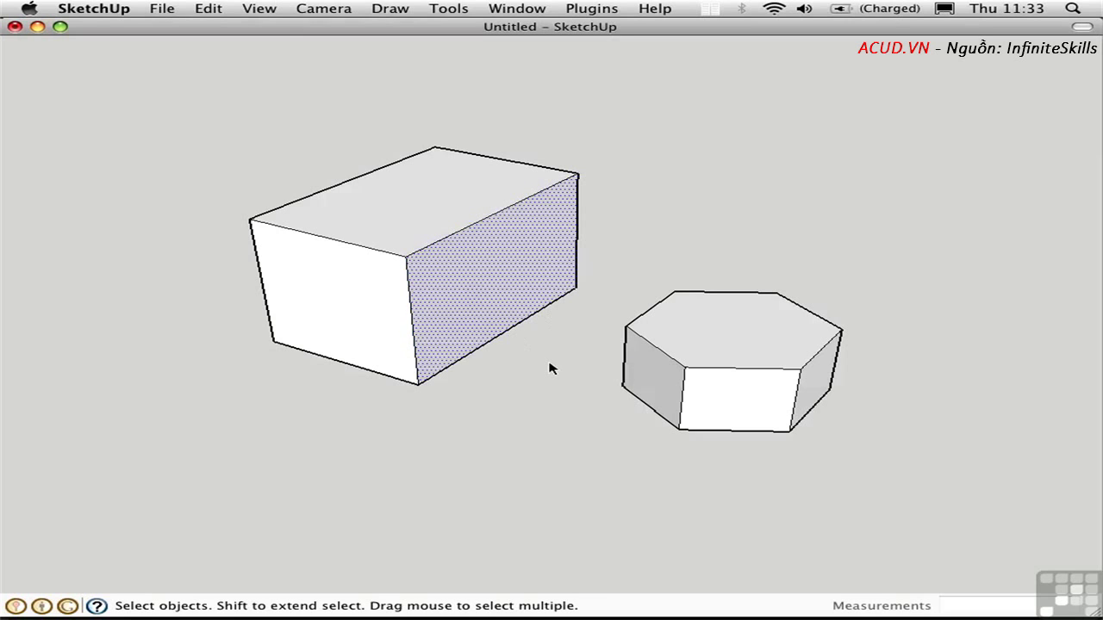
pyautogui.click(531, 371)
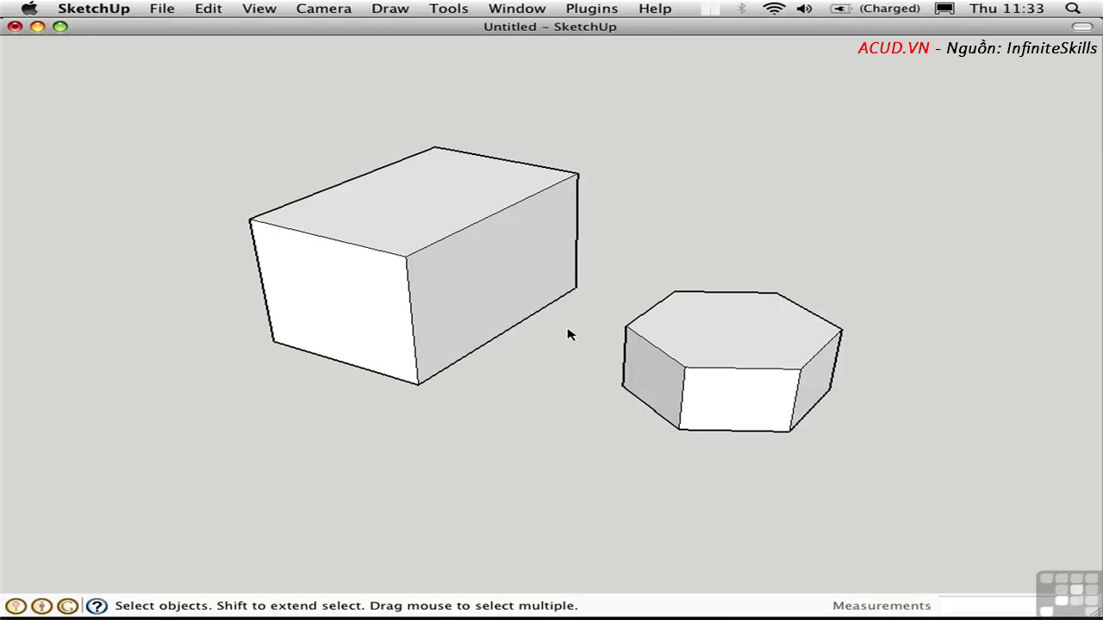
# Move the whole hexagonal prism from its bottom-left corner into the box's front.
pyautogui.tripleClick(732, 349)
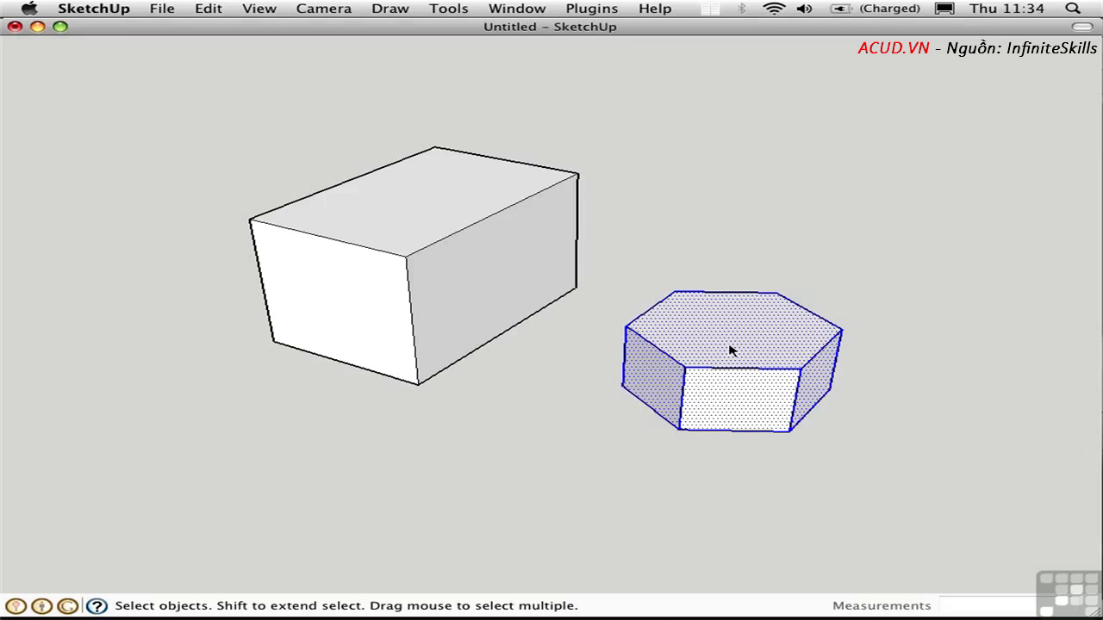
pyautogui.press('m')
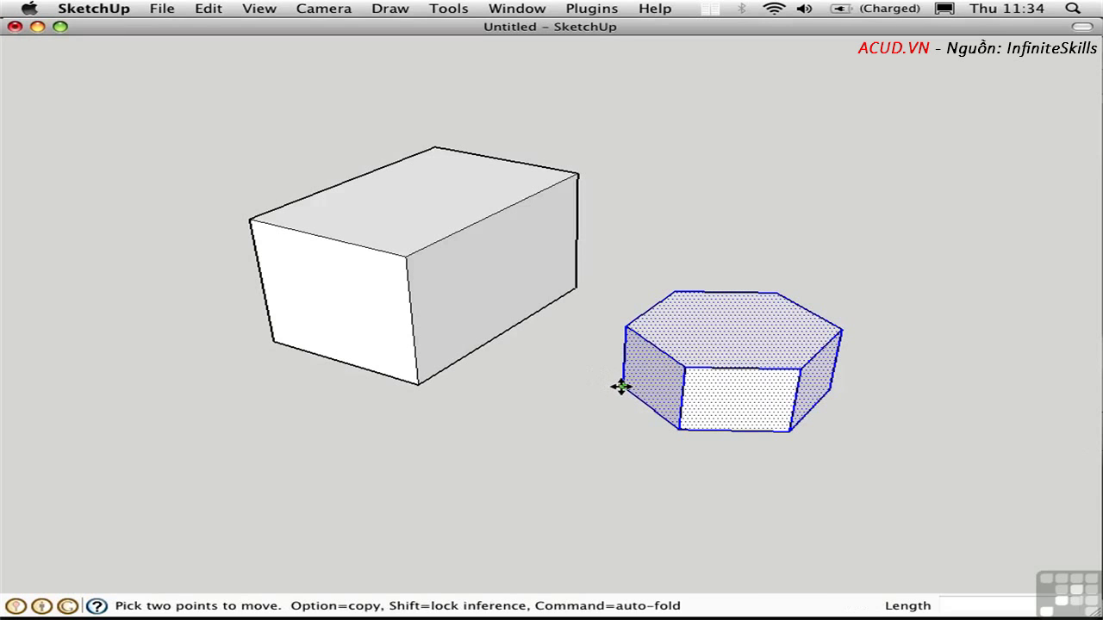
pyautogui.click(621, 386)
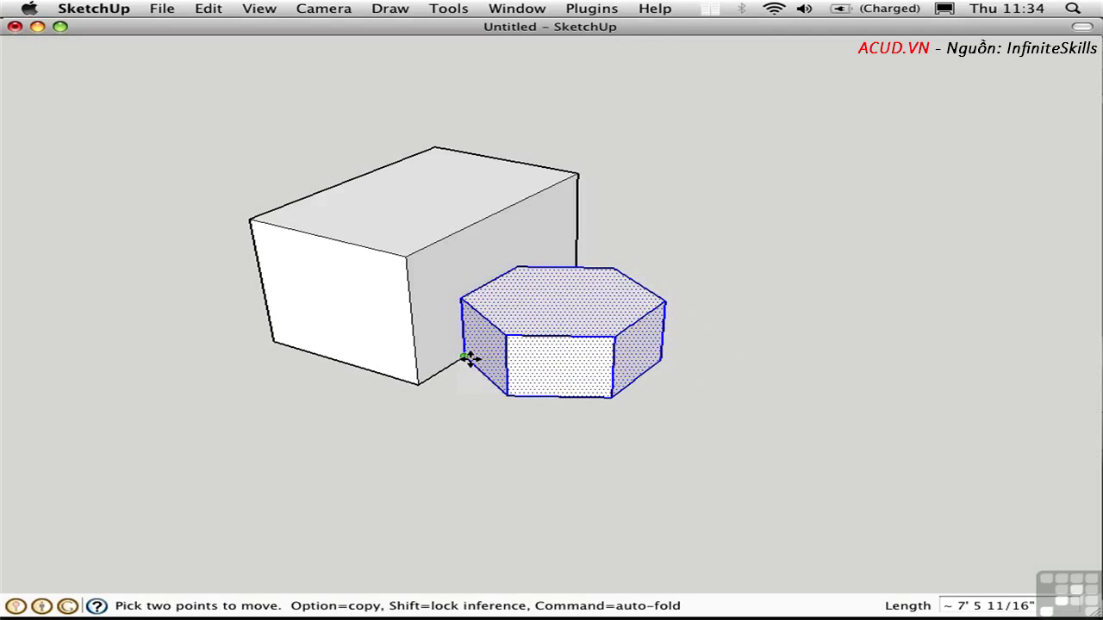
pyautogui.click(467, 358)
pyautogui.press('space')
pyautogui.click(657, 436)
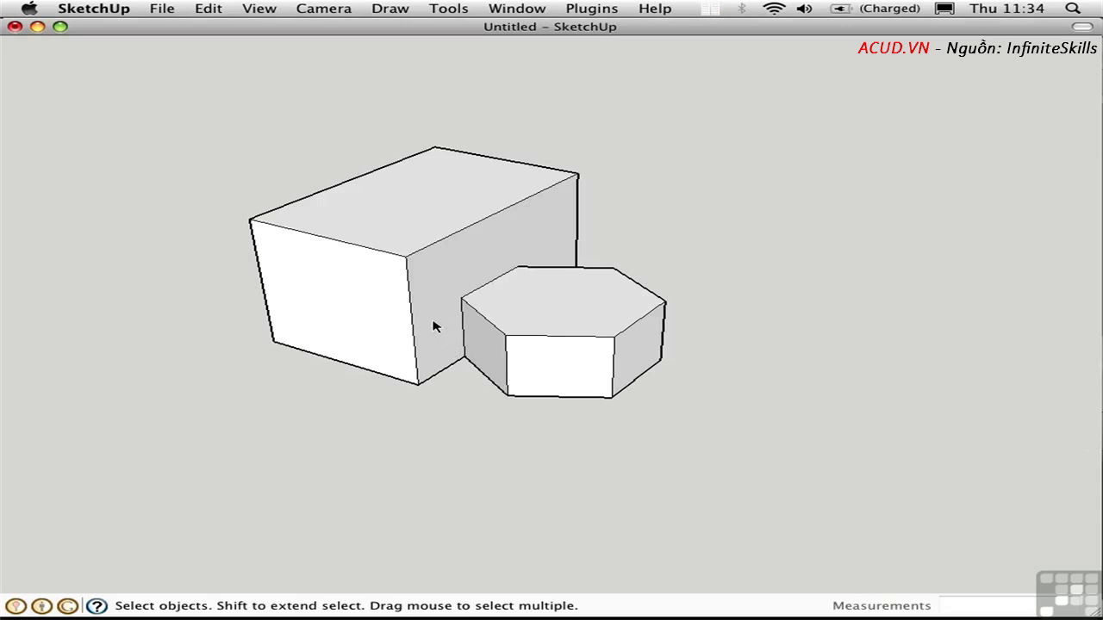
# Turn on X-ray to inspect the intersection face, then restore opaque shaded faces.
pyautogui.hotkey('alt', 'k')
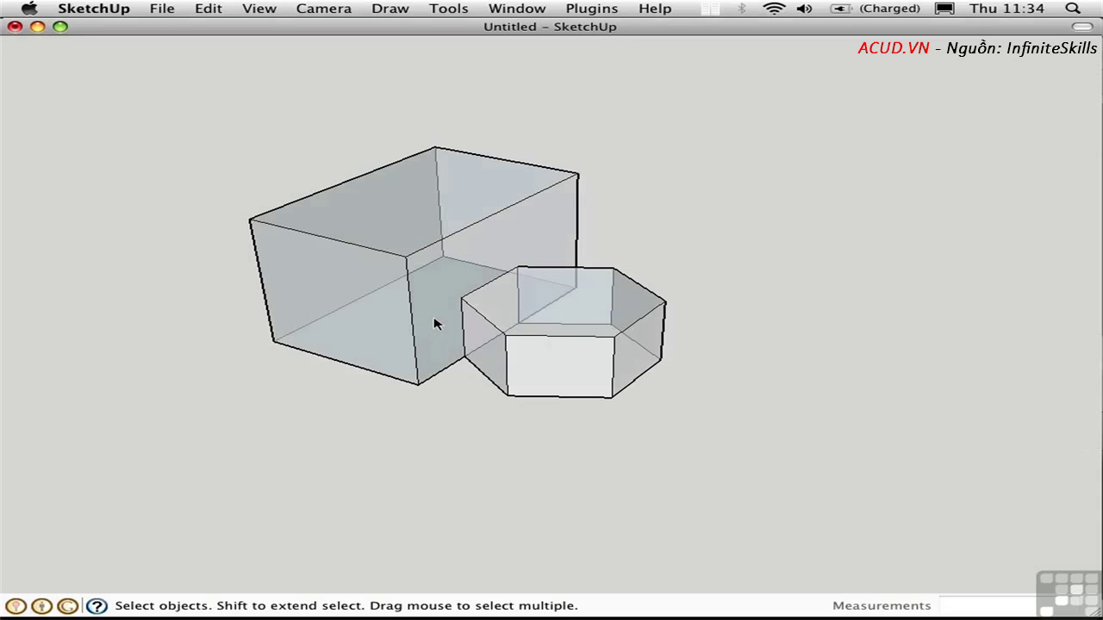
pyautogui.click(435, 324)
pyautogui.click(455, 402)
pyautogui.press('x')
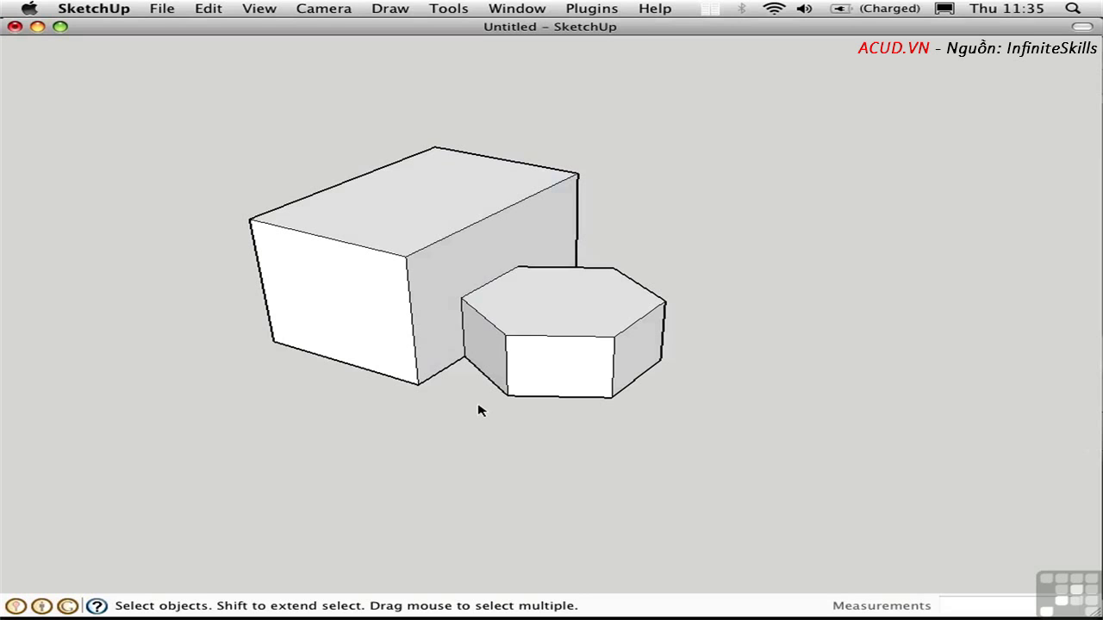
# Undo the hexagon's move into the box and make the hexagonal prism a group.
pyautogui.press('super+z')
pyautogui.tripleClick(735, 347)
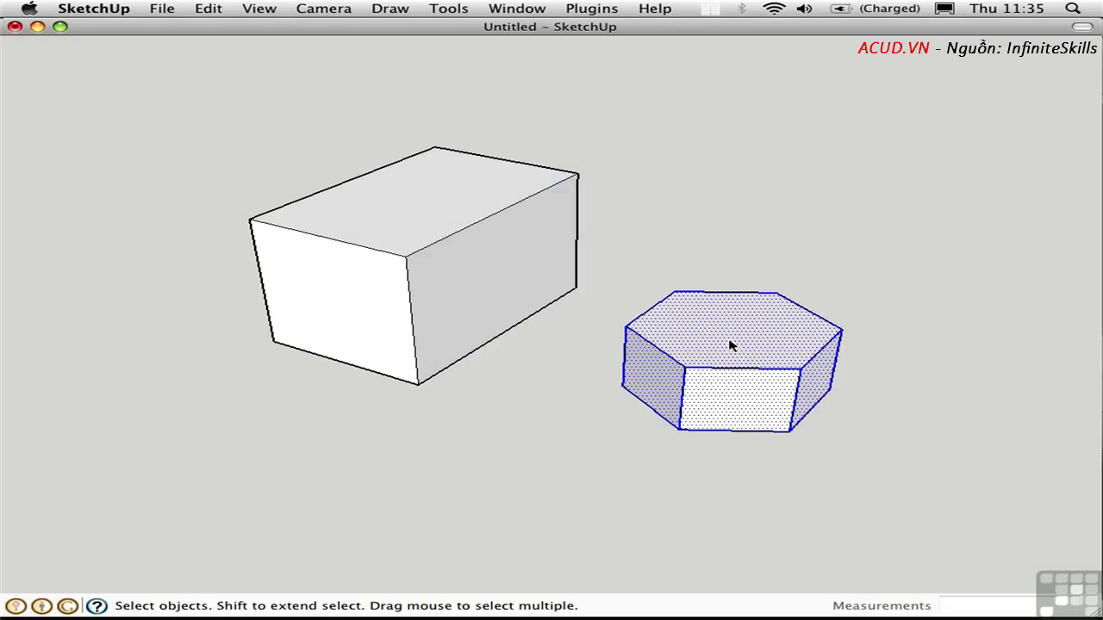
pyautogui.press('super+g')
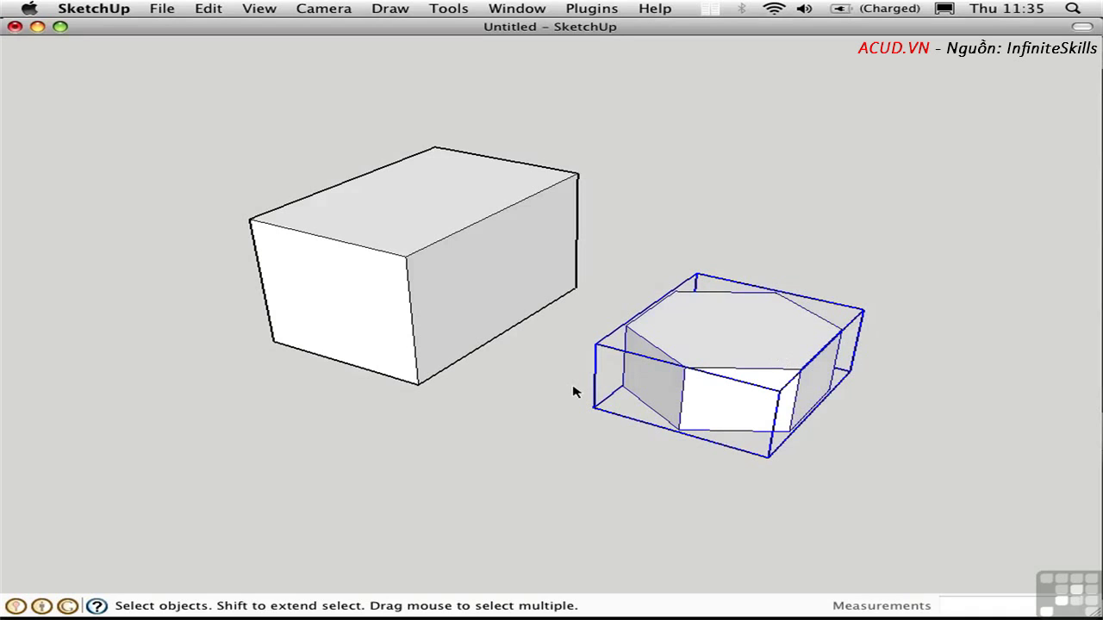
# Move the prism group against the box, then reverse that placement so it stands apart.
pyautogui.press('m')
pyautogui.click(622, 386)
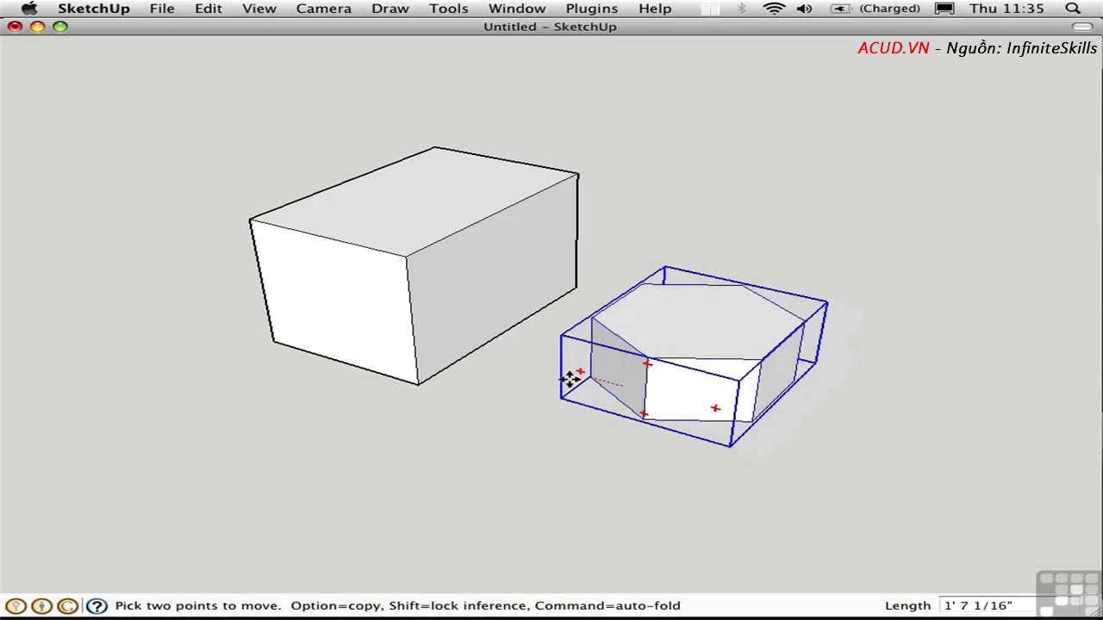
pyautogui.click(465, 356)
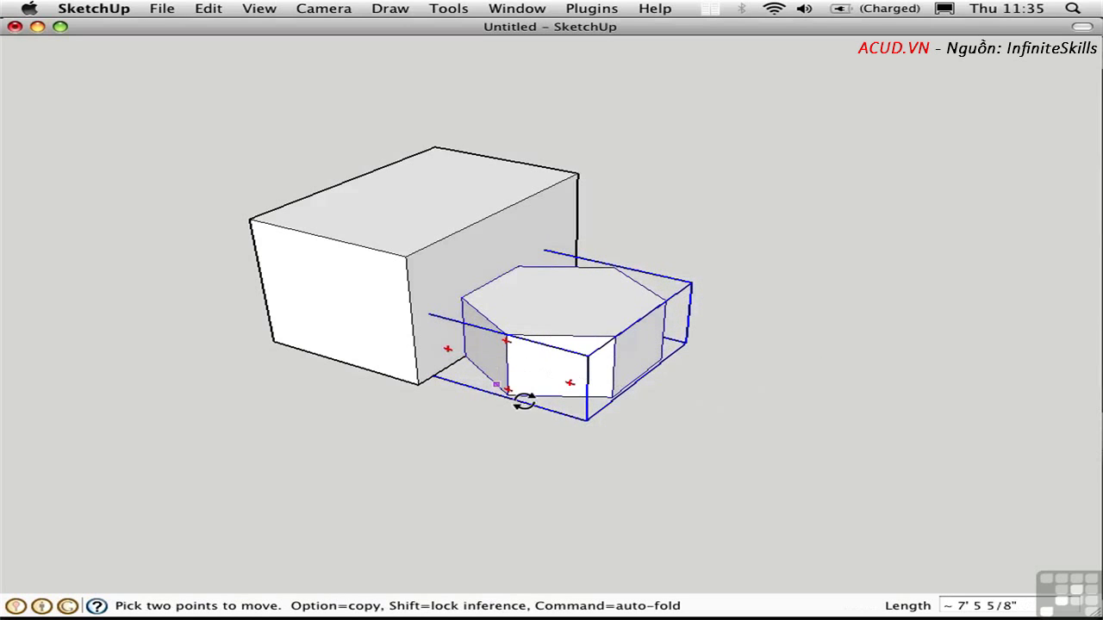
pyautogui.press('space')
pyautogui.click(607, 451)
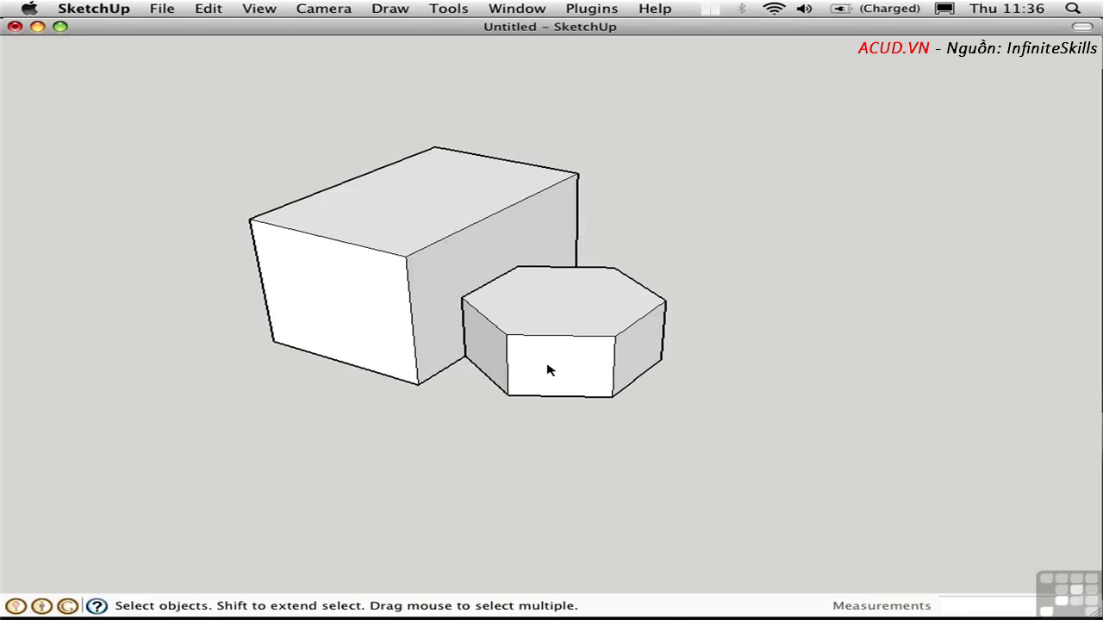
pyautogui.press('m')
pyautogui.click(568, 442)
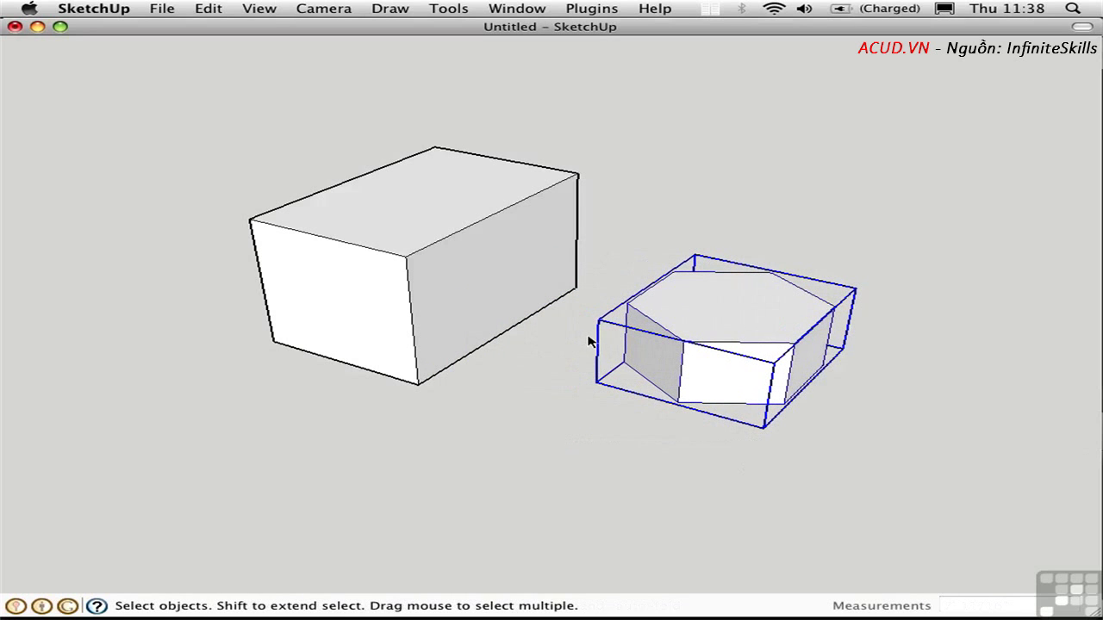
# Enter the hexagon group and toggle Hide Rest of Model on, then off again.
pyautogui.doubleClick(745, 335)
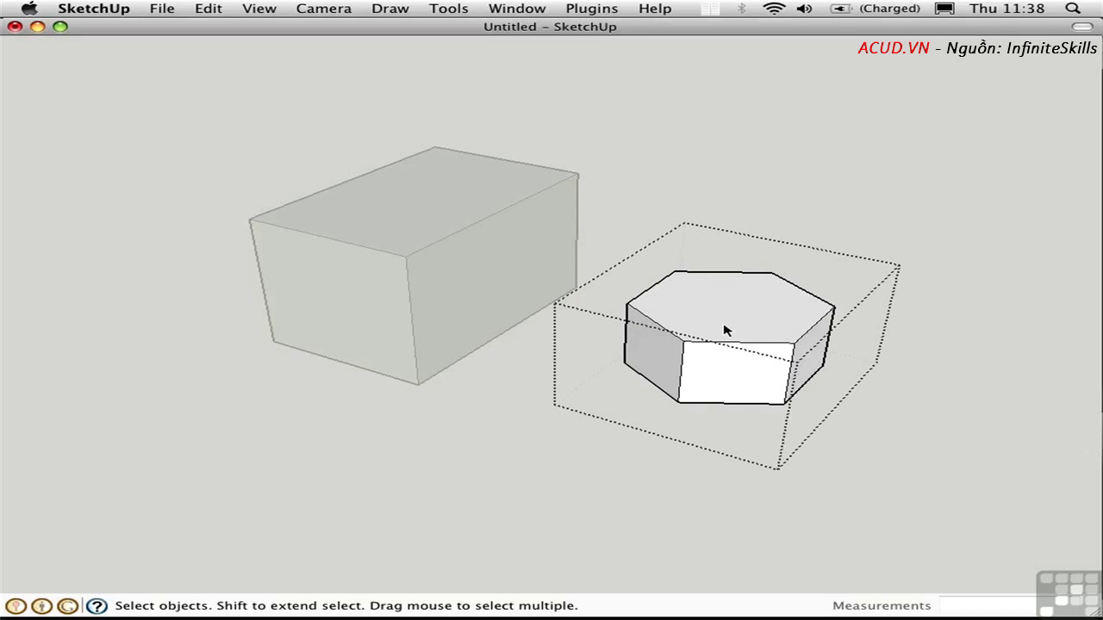
pyautogui.press('h')
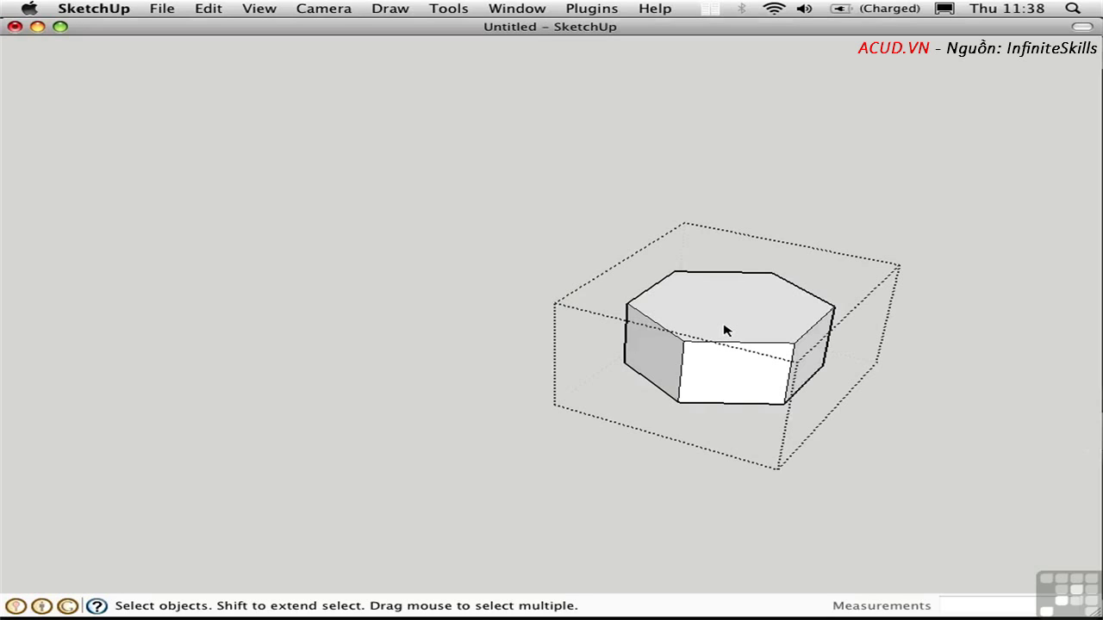
pyautogui.press('h')
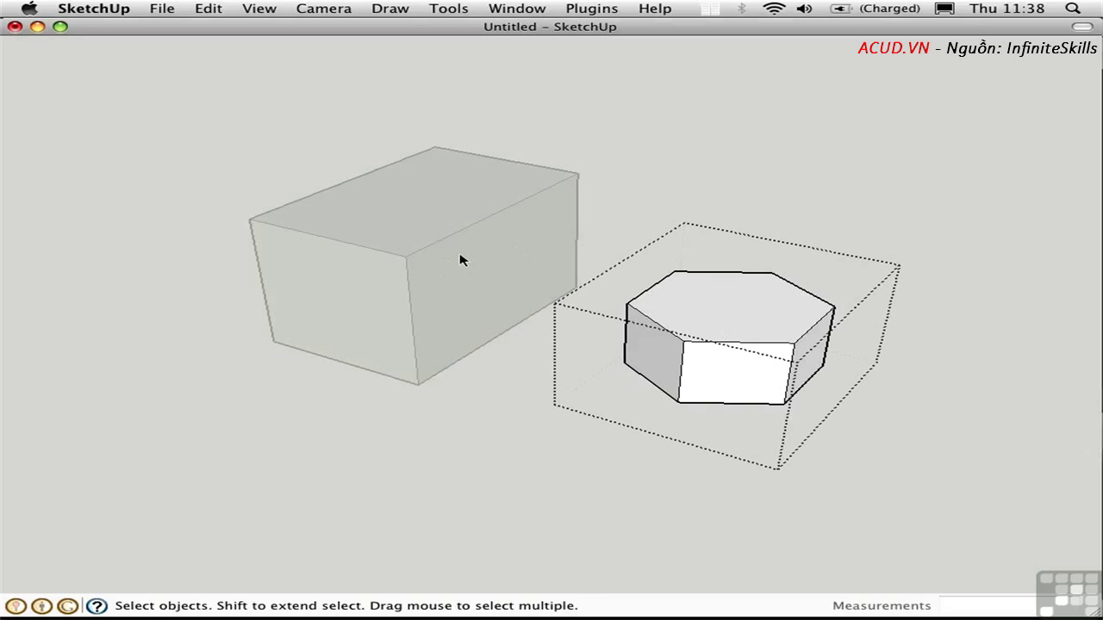
# In the component edit settings, fade the rest of the model slightly darker and close the settings.
pyautogui.press('super+shift+i')
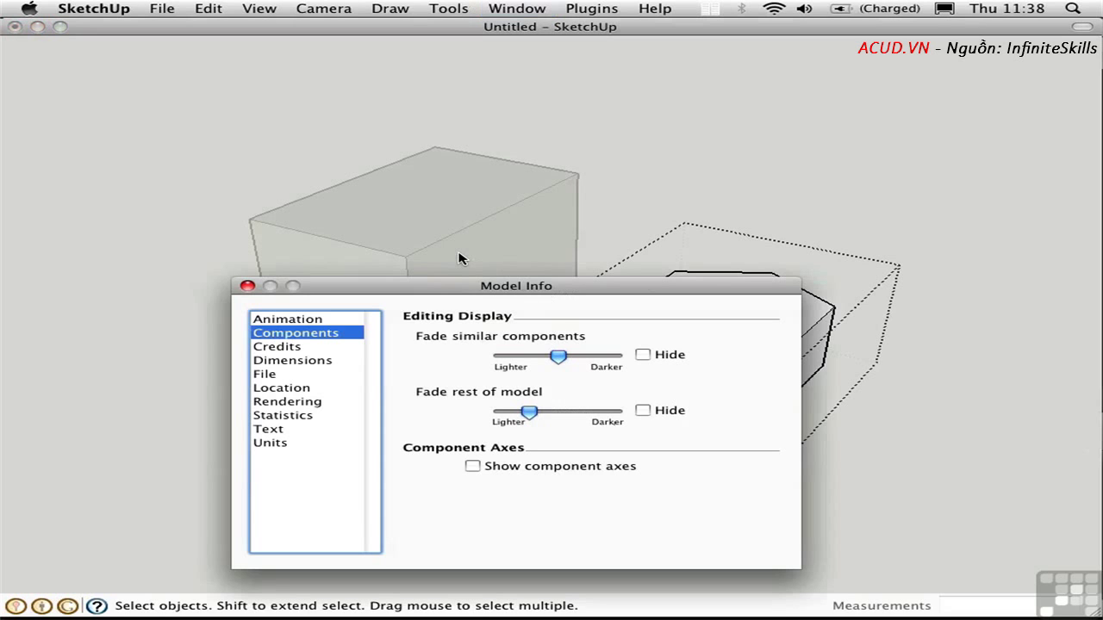
pyautogui.moveTo(525, 412); pyautogui.dragTo(534, 414)
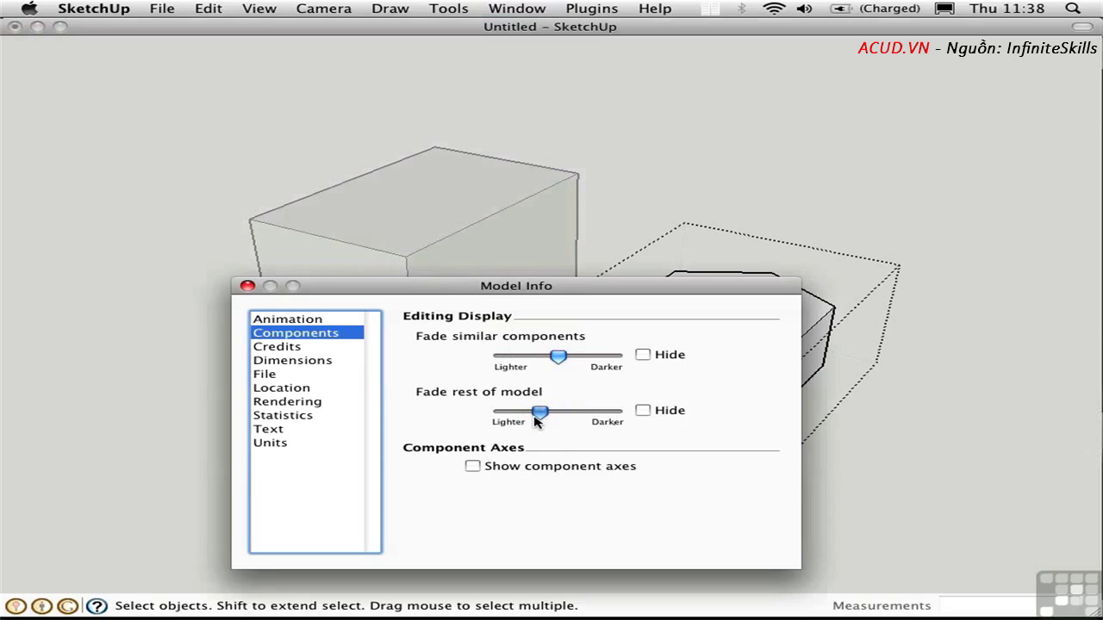
pyautogui.click(642, 411)
pyautogui.click(643, 411)
pyautogui.press('super+w')
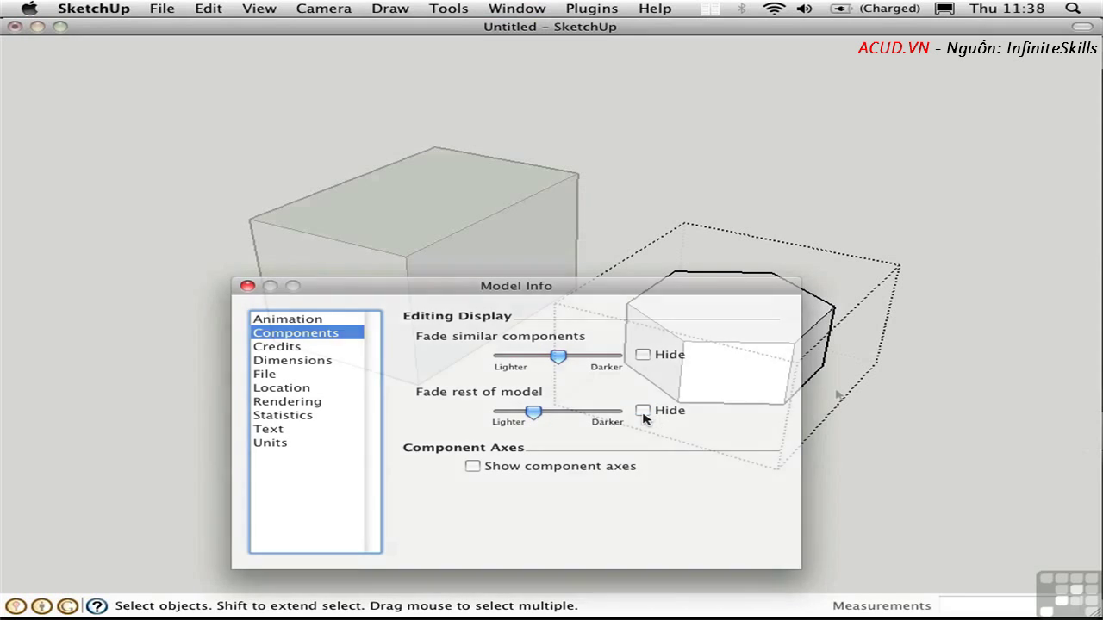
# Push the hexagon's top face down about 2' 15/16" into a slab and exit the group.
pyautogui.press('p')
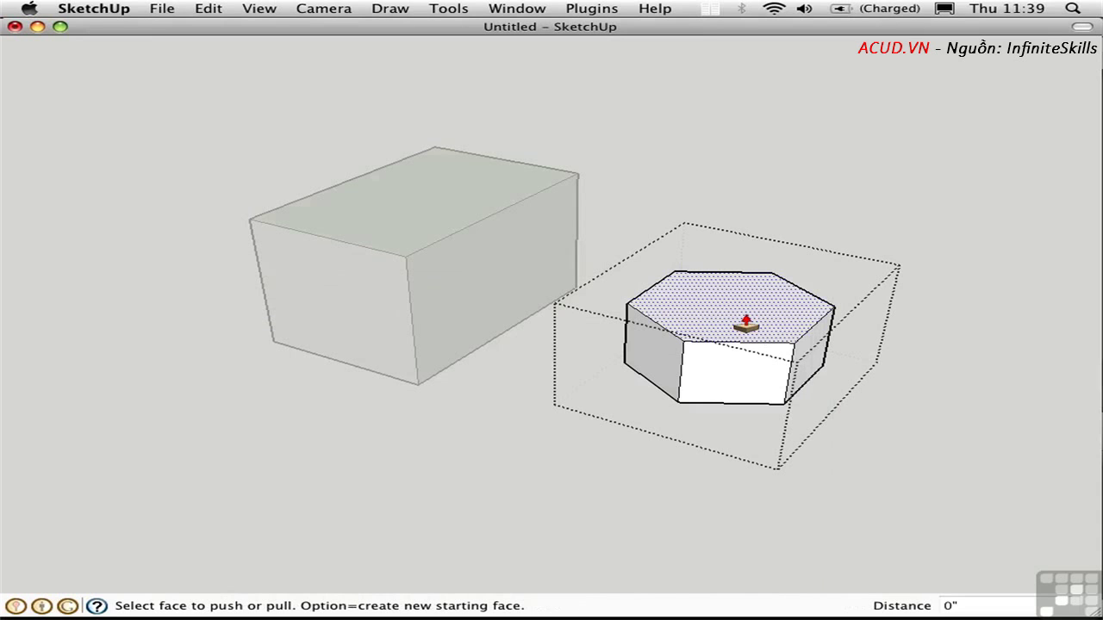
pyautogui.moveTo(749, 327); pyautogui.dragTo(746, 357)
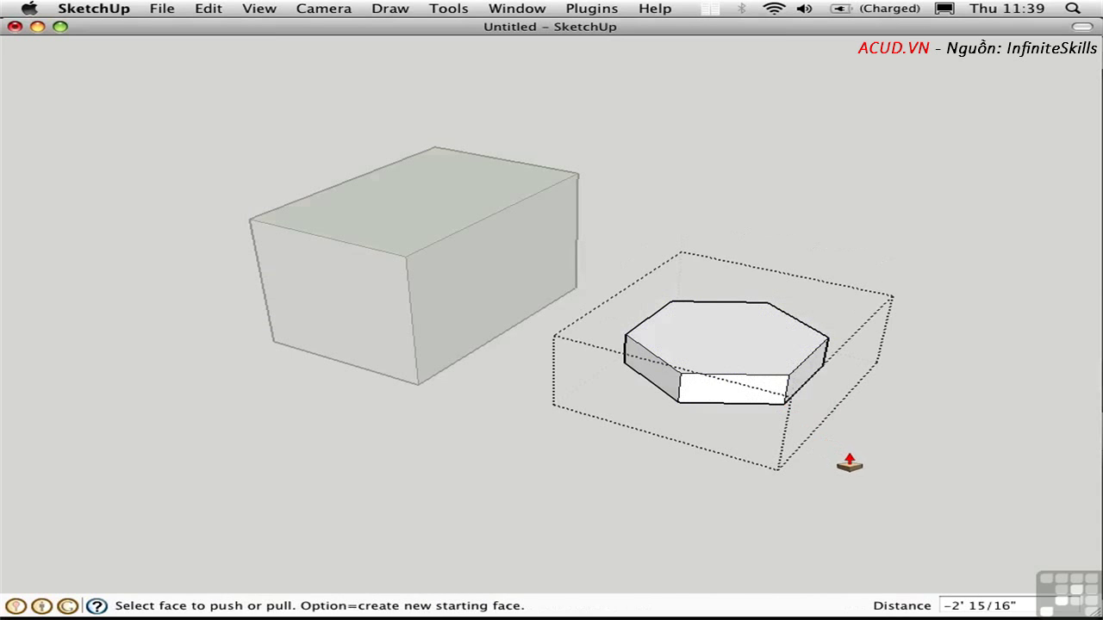
pyautogui.press('space')
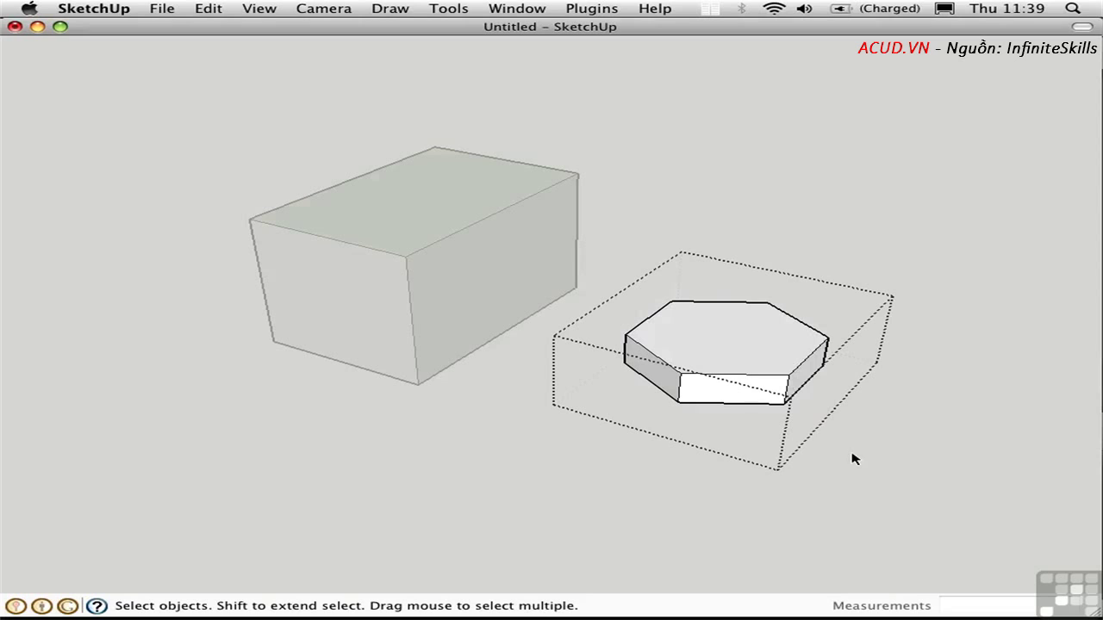
pyautogui.click(936, 407)
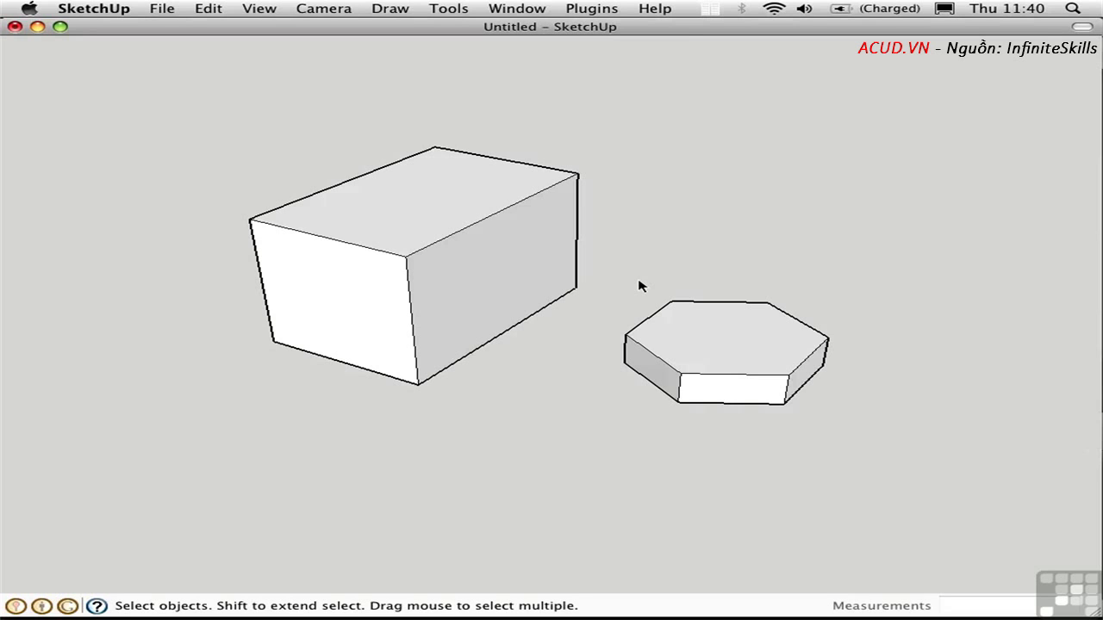
# In Entity Info, name the hexagon group 'Hexagon' and expand the panel's extra options.
pyautogui.press('super+i')
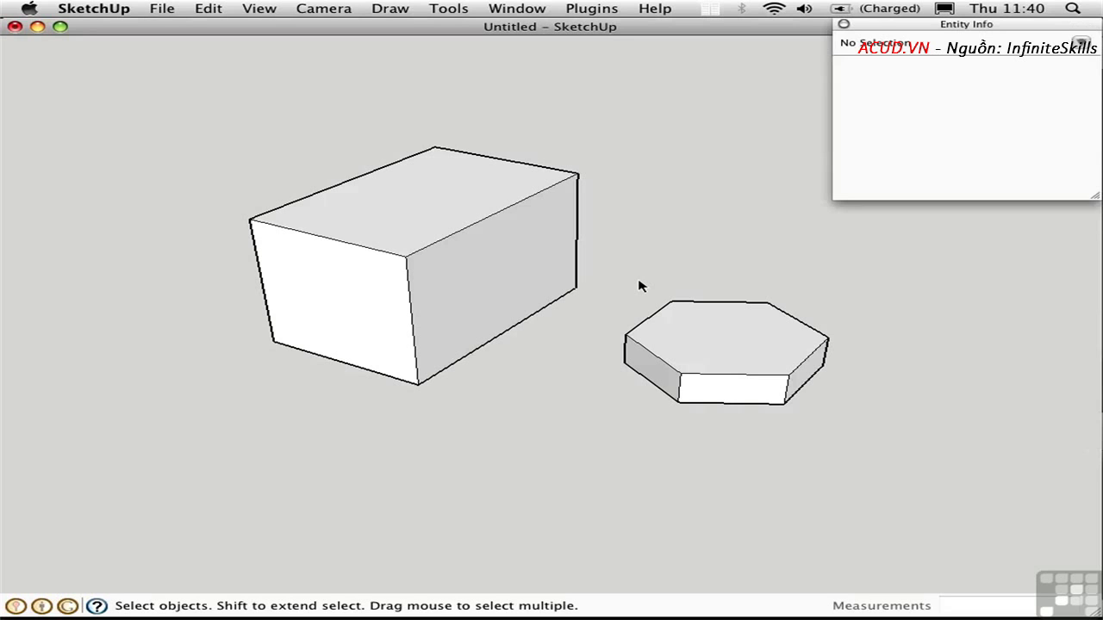
pyautogui.tripleClick(515, 274)
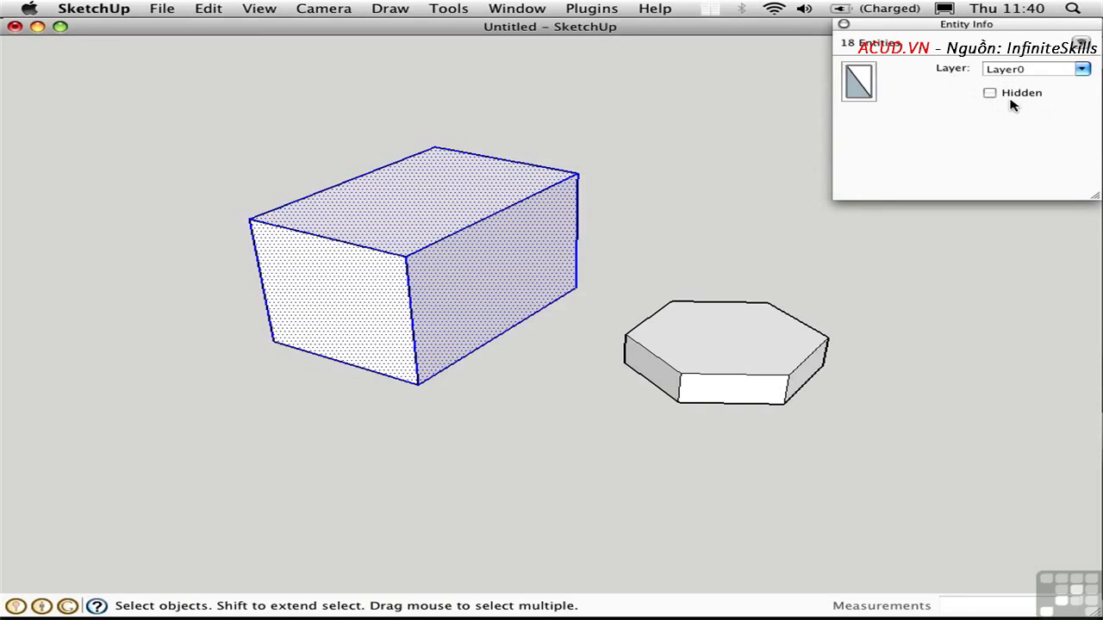
pyautogui.click(734, 345)
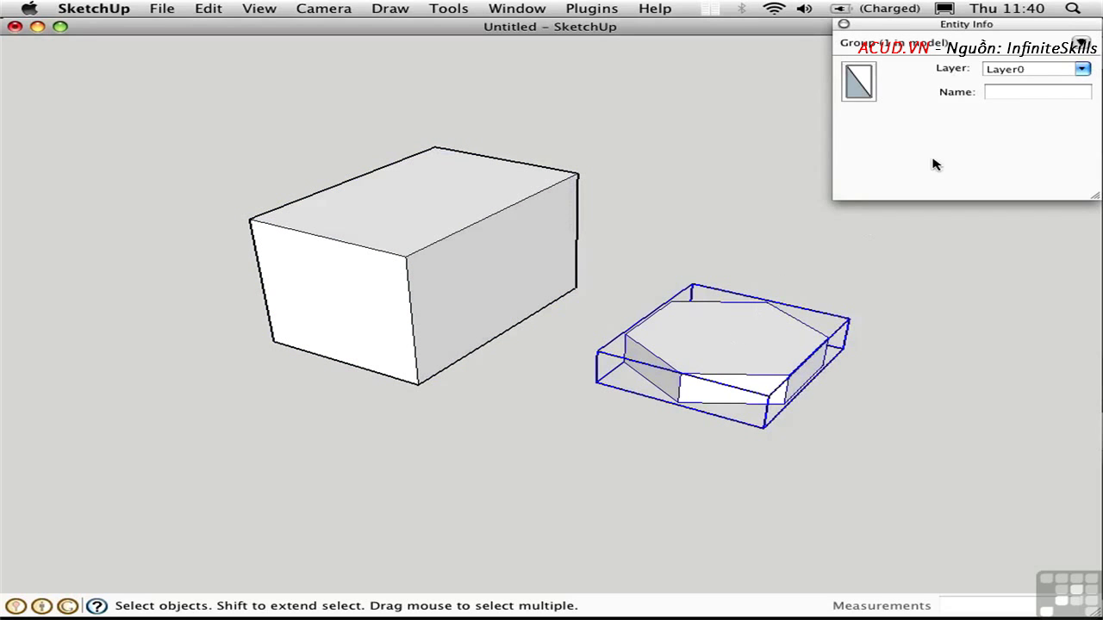
pyautogui.click(997, 93)
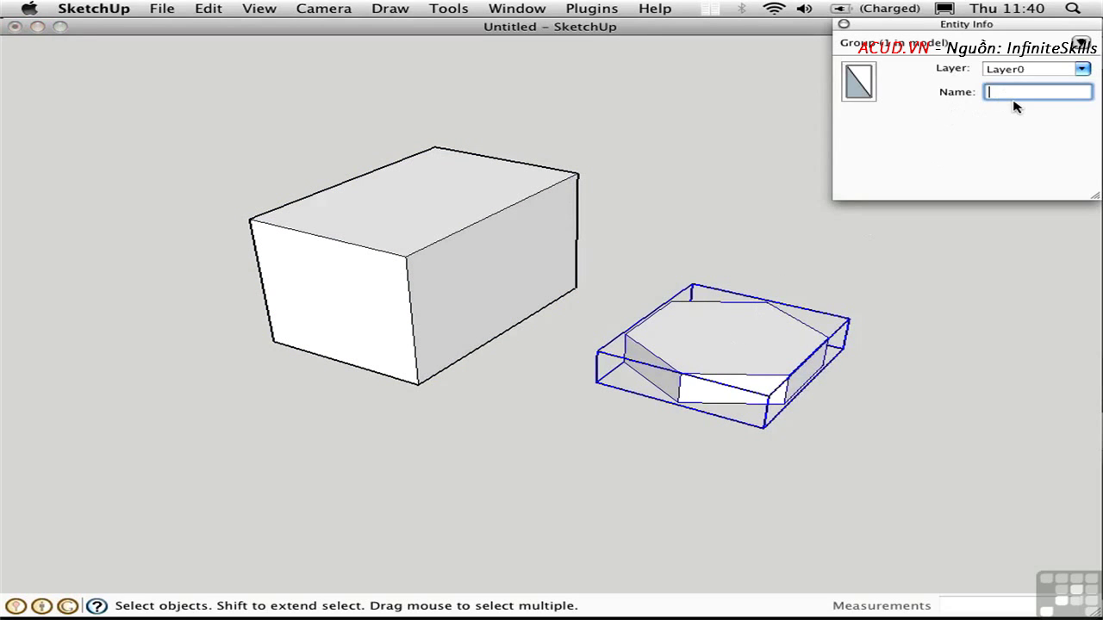
pyautogui.write('Hexagon')
pyautogui.press('Return')
pyautogui.click(1080, 44)
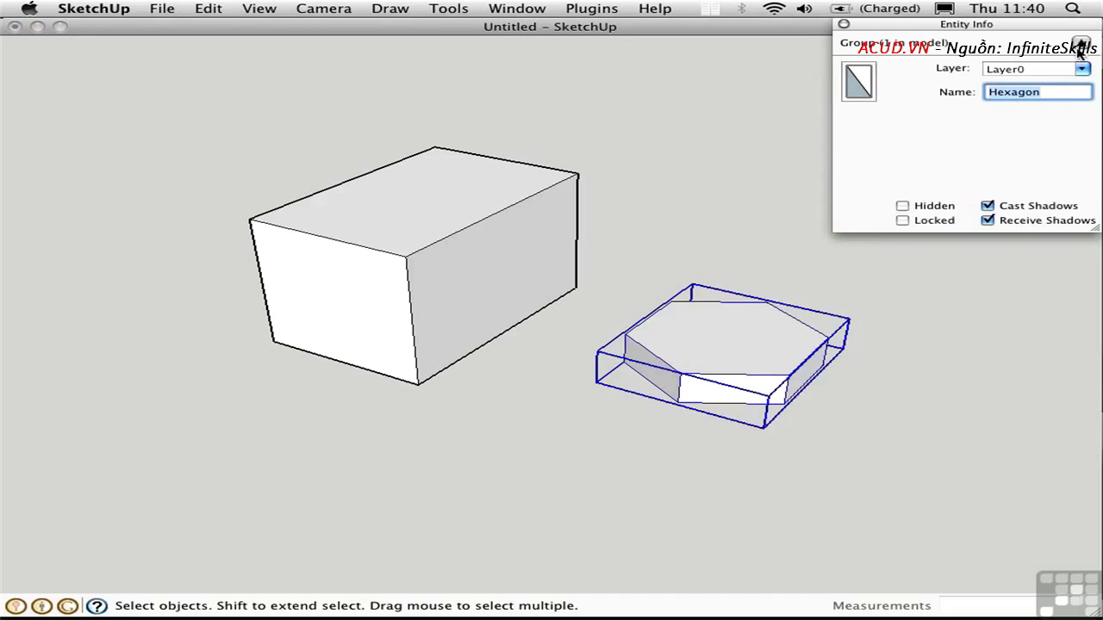
pyautogui.click(902, 207)
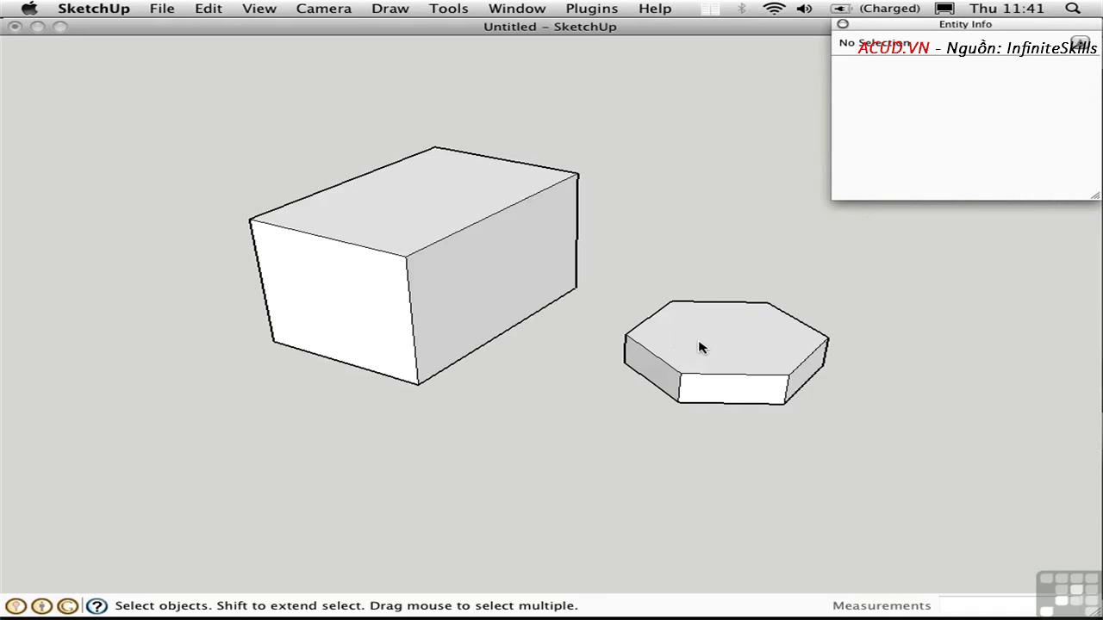
pyautogui.click(705, 335)
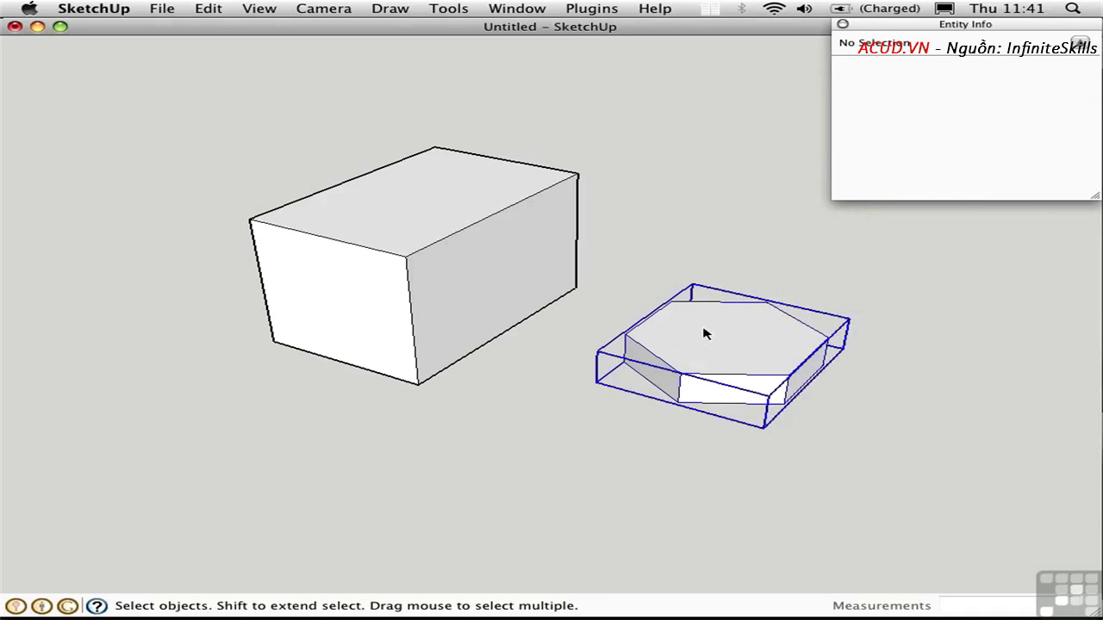
pyautogui.click(901, 221)
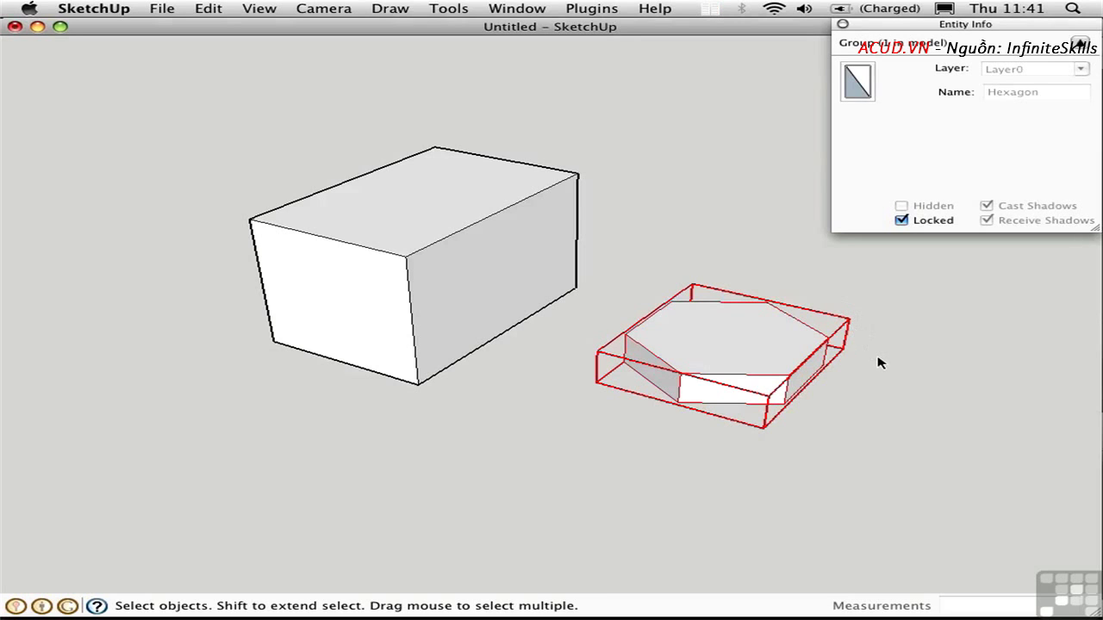
pyautogui.click(871, 396)
pyautogui.click(722, 358)
pyautogui.click(901, 221)
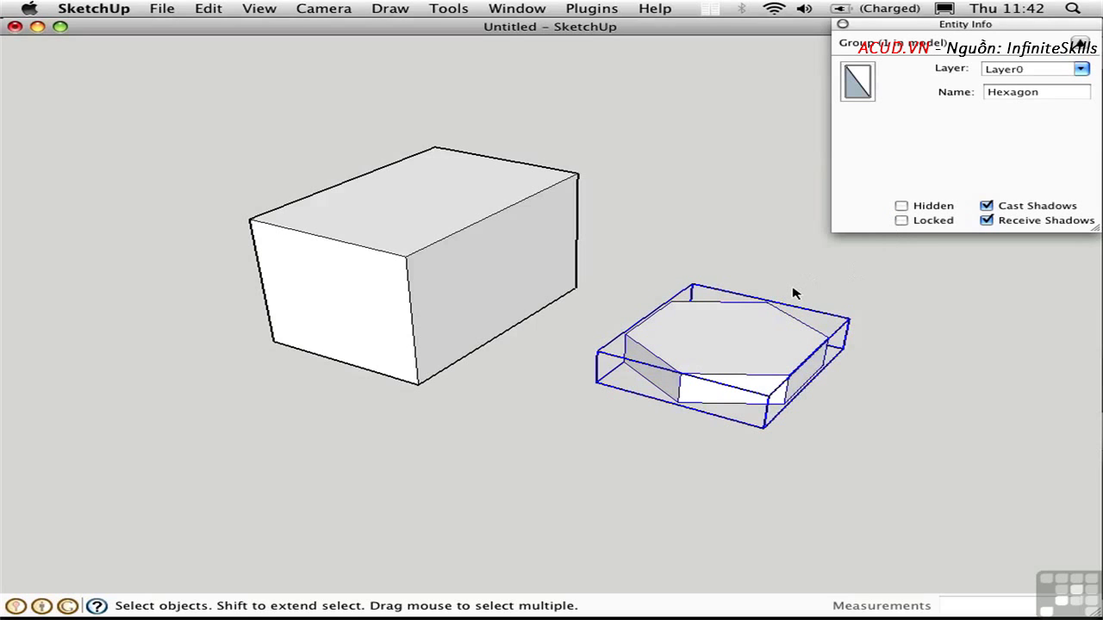
pyautogui.rightClick(745, 323)
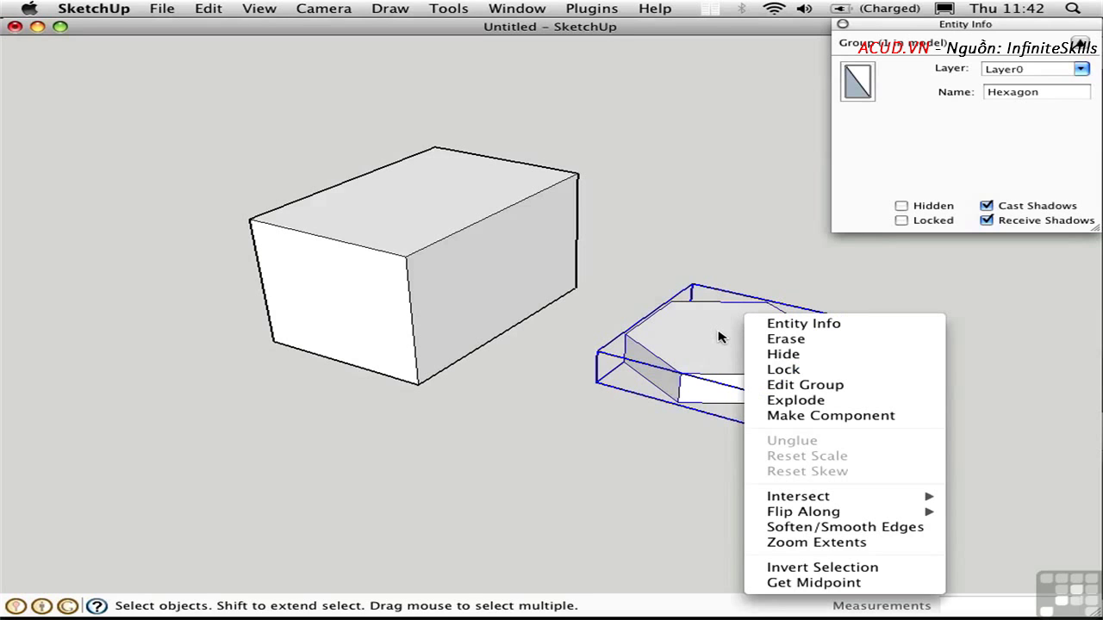
pyautogui.click(781, 371)
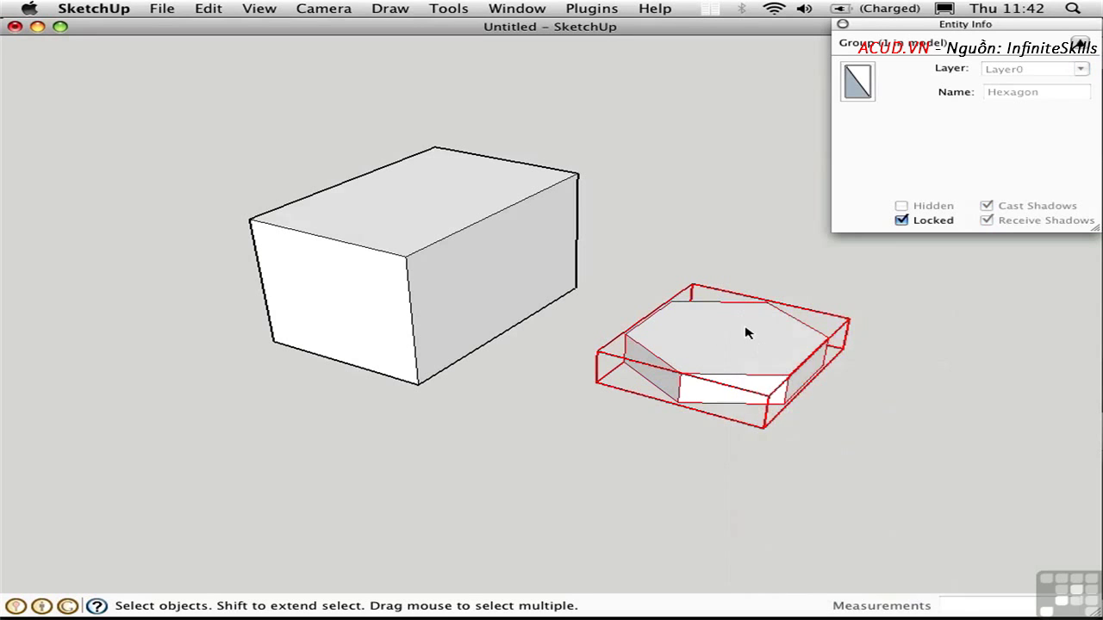
pyautogui.rightClick(746, 324)
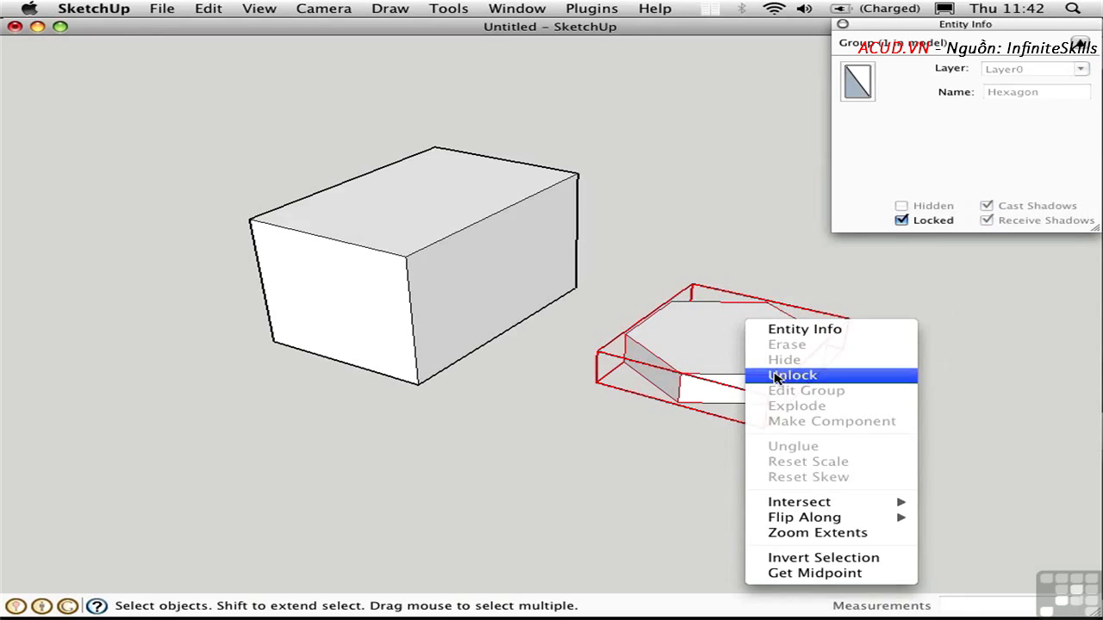
pyautogui.click(782, 376)
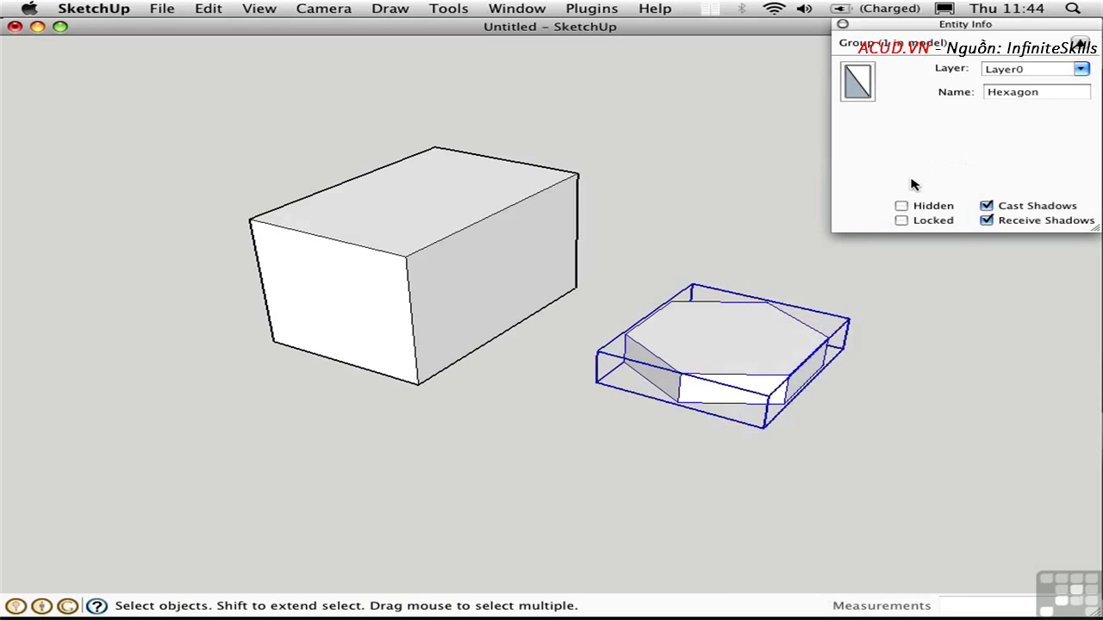
# Draw a five-sided polygon in front of the box.
pyautogui.hotkey('shift', 'p')
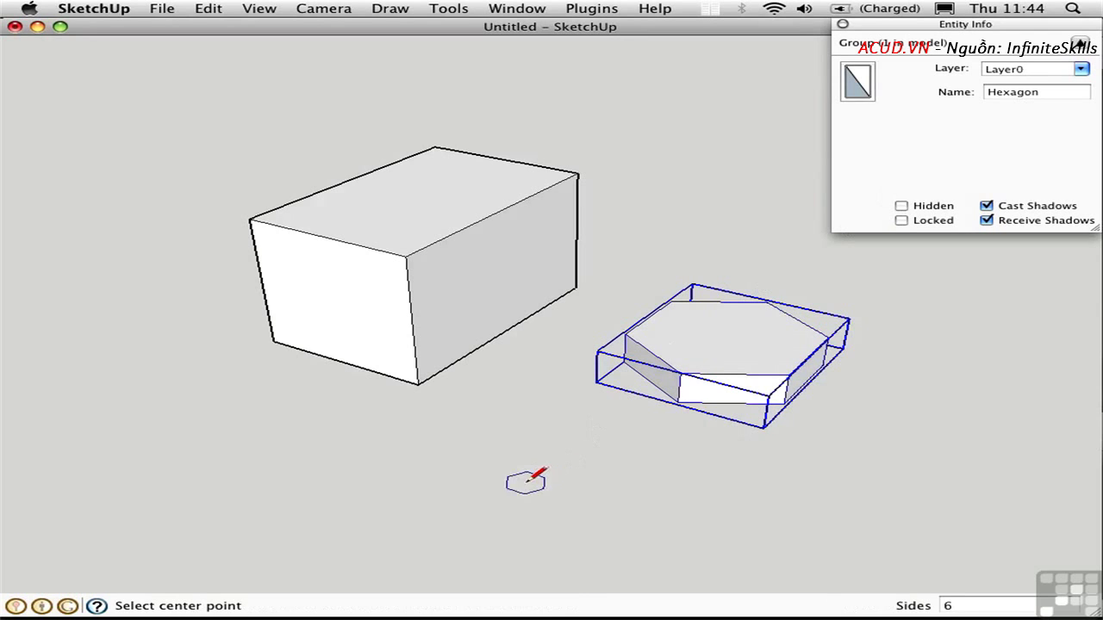
pyautogui.click(523, 504)
pyautogui.click(643, 480)
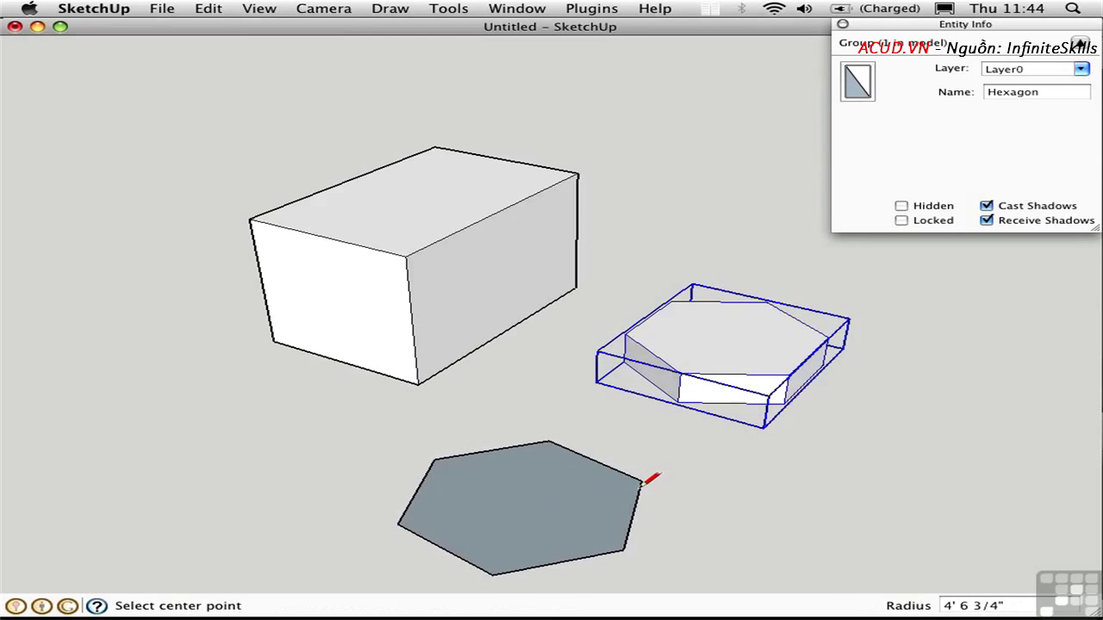
pyautogui.write('5s')
pyautogui.press('Return')
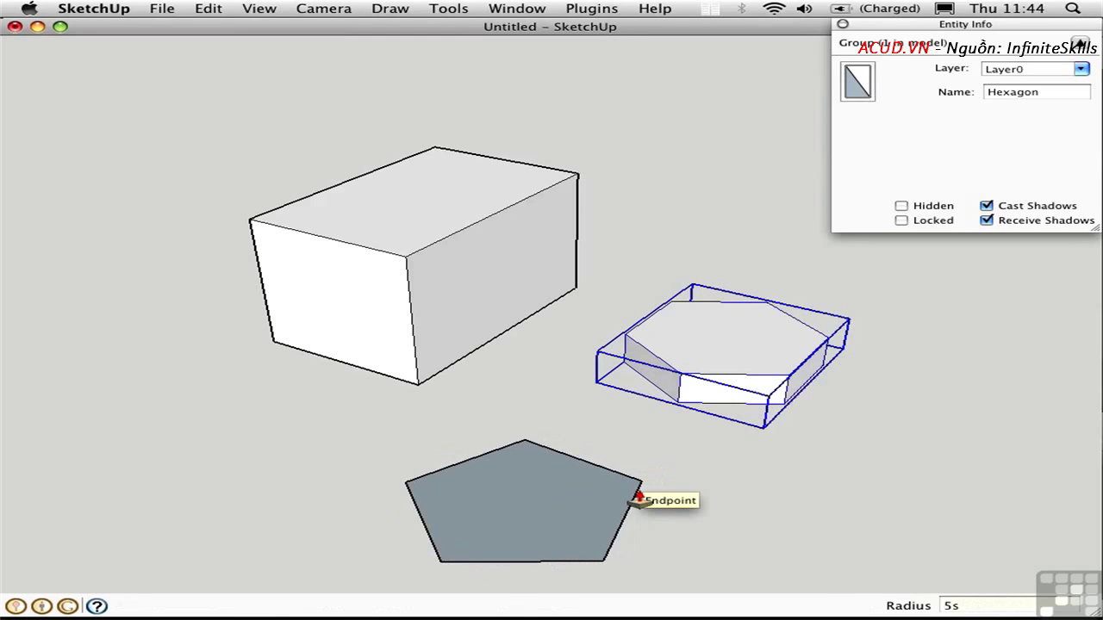
# Extrude the pentagon into a prism, group it, and close Entity Info.
pyautogui.press('p')
pyautogui.click(492, 504)
pyautogui.click(499, 469)
pyautogui.press('space')
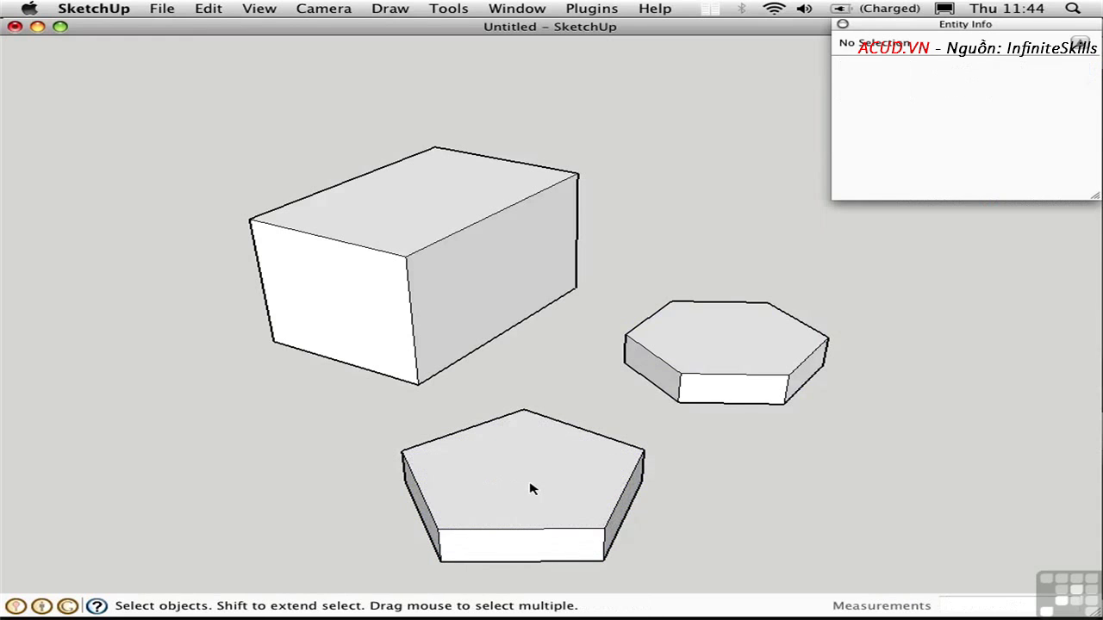
pyautogui.tripleClick(530, 488)
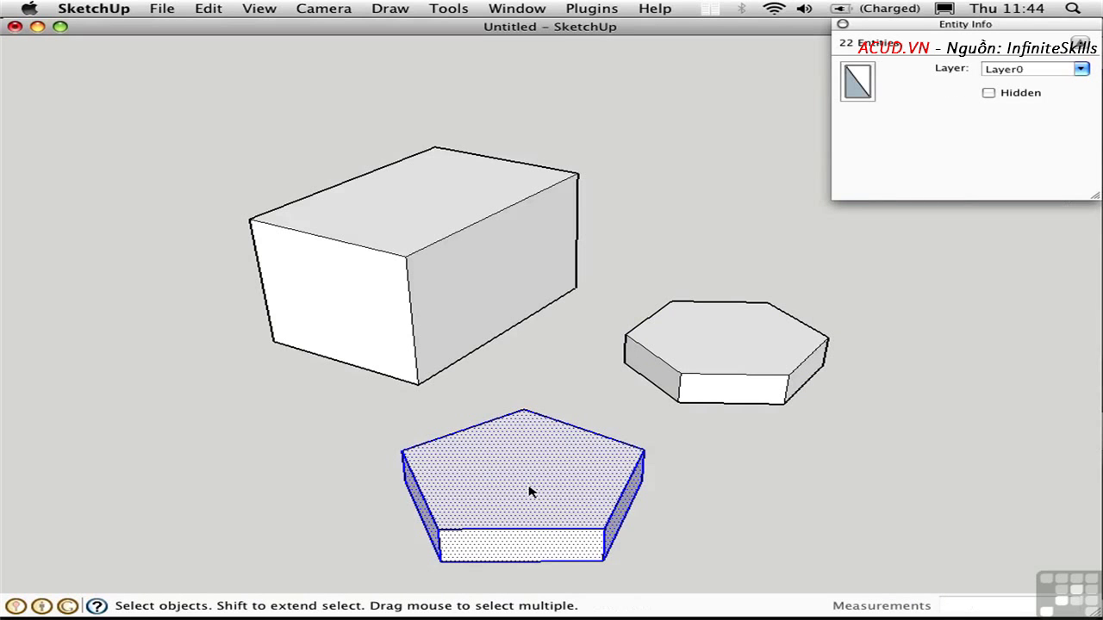
pyautogui.press('super+g')
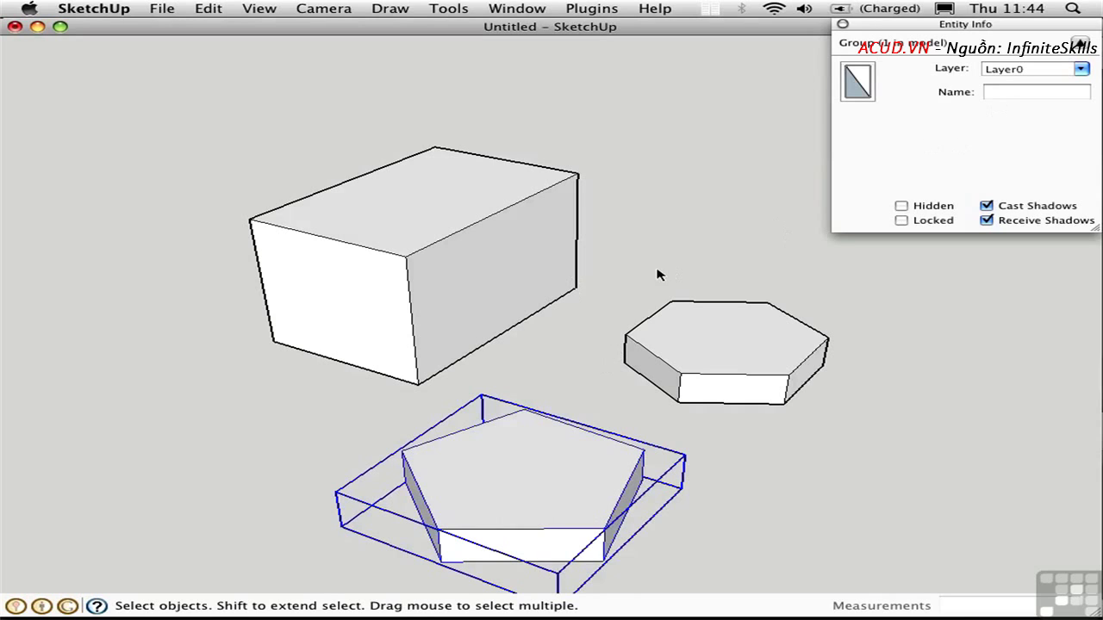
pyautogui.click(843, 27)
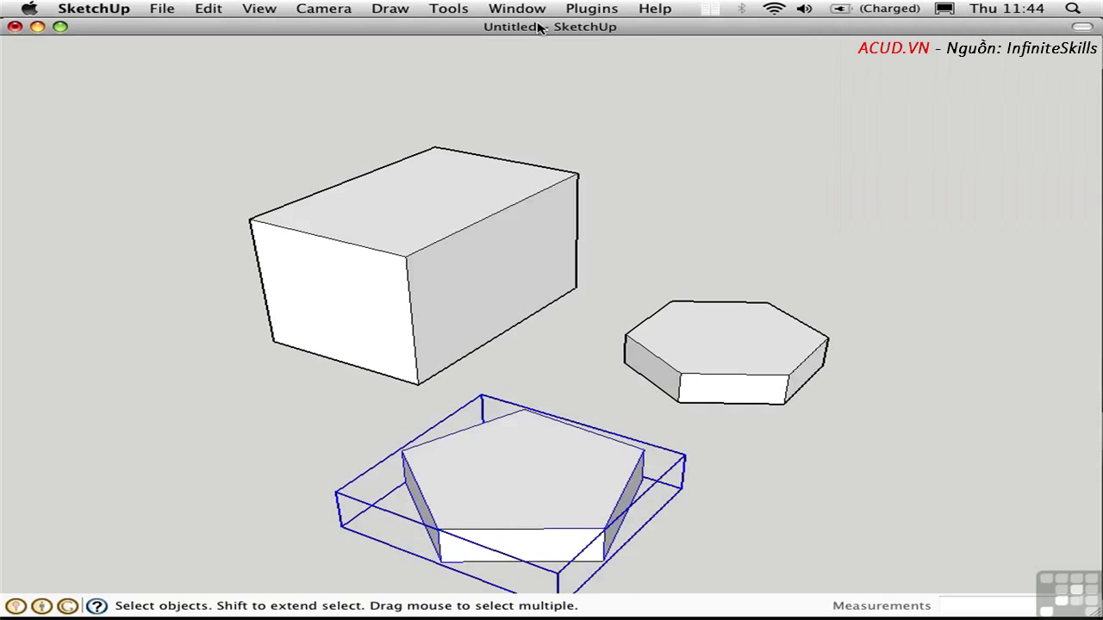
# Open the Outliner and enter, then exit, the pentagon Group.
pyautogui.click(517, 10)
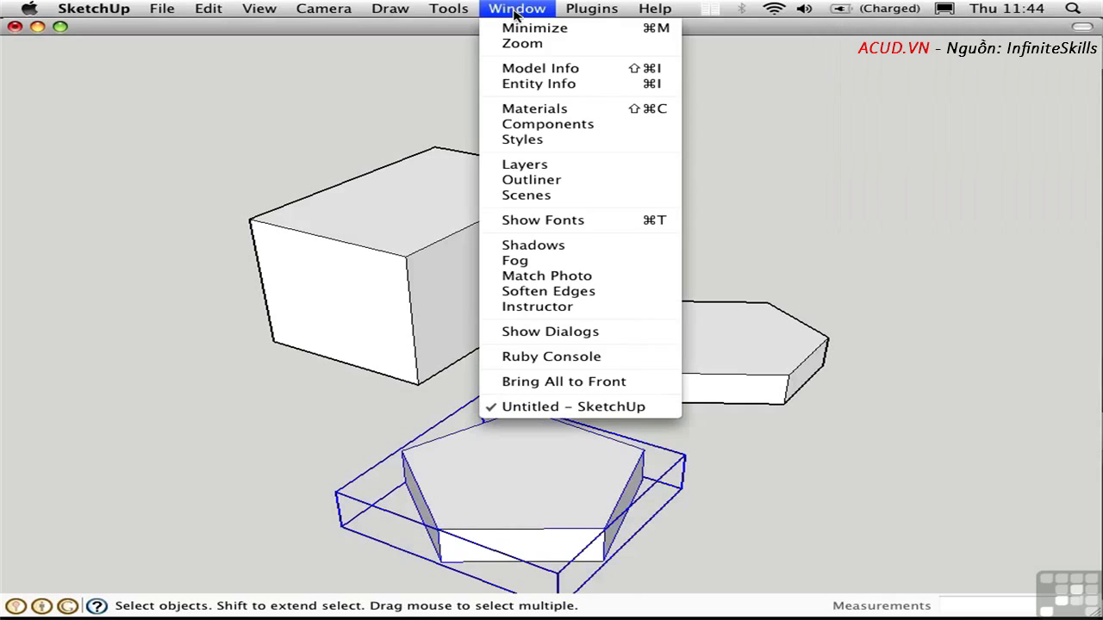
pyautogui.click(550, 179)
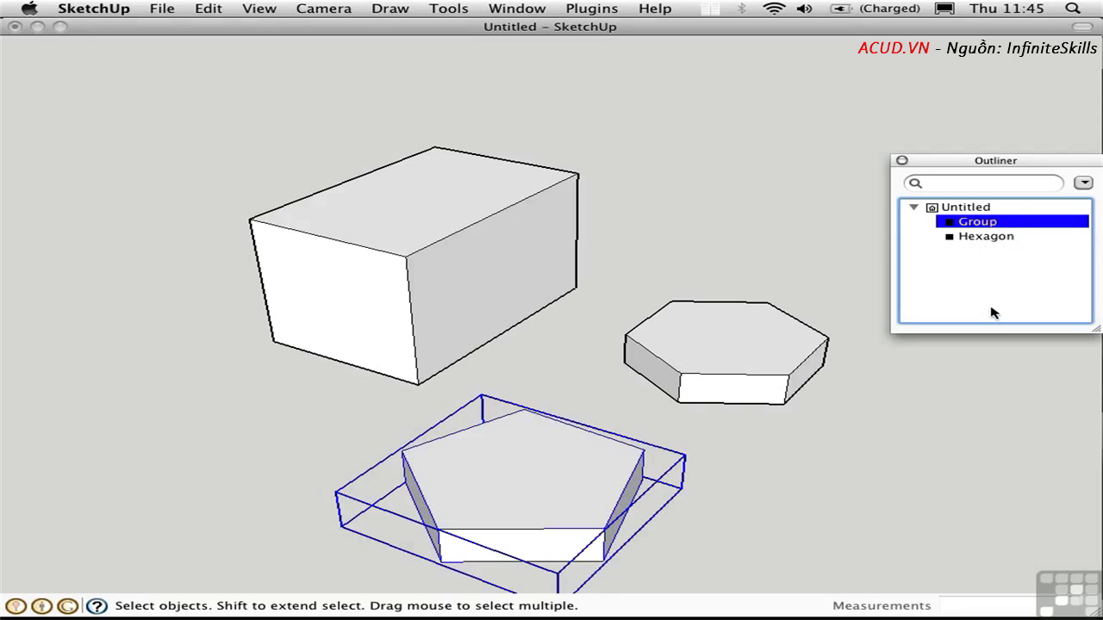
pyautogui.doubleClick(951, 224)
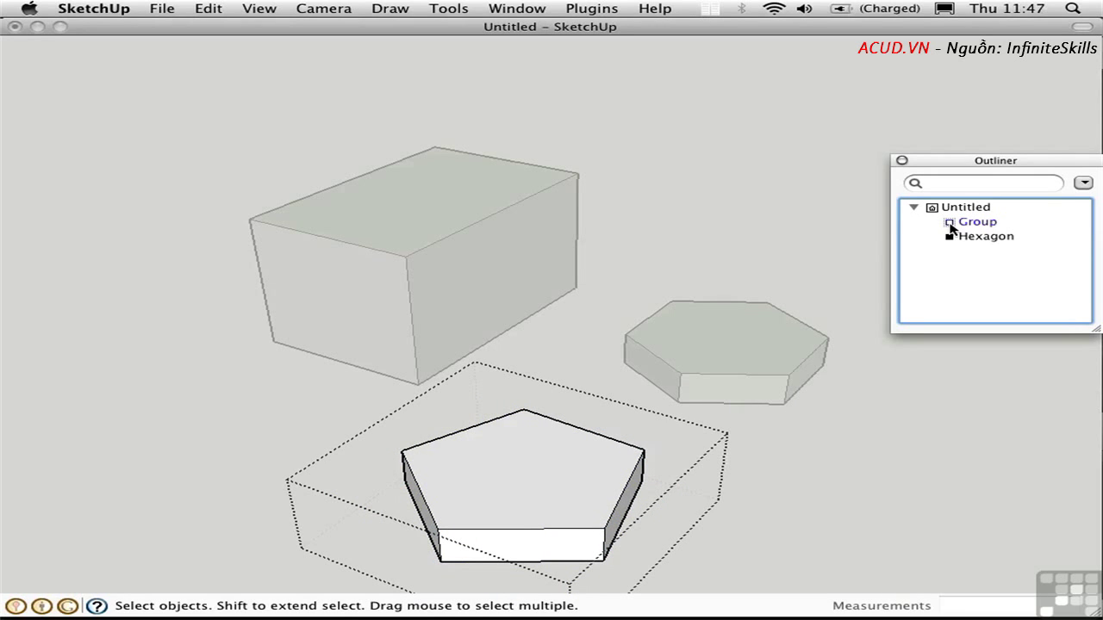
pyautogui.click(951, 224)
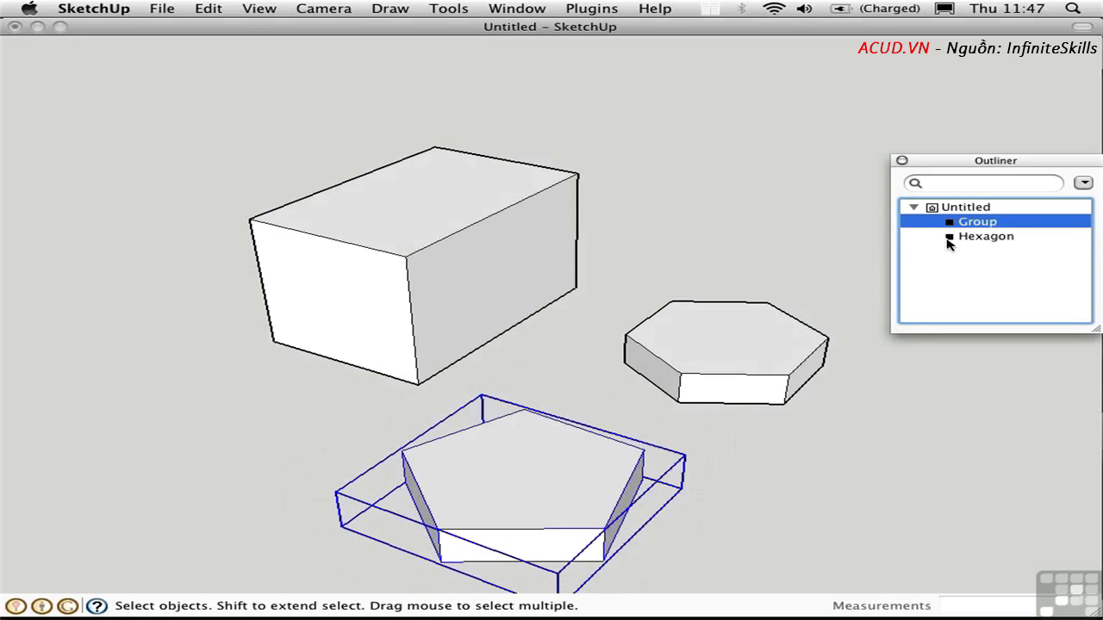
# Enter and exit the Hexagon group, then cancel its rename, keeping the name Hexagon.
pyautogui.doubleClick(949, 238)
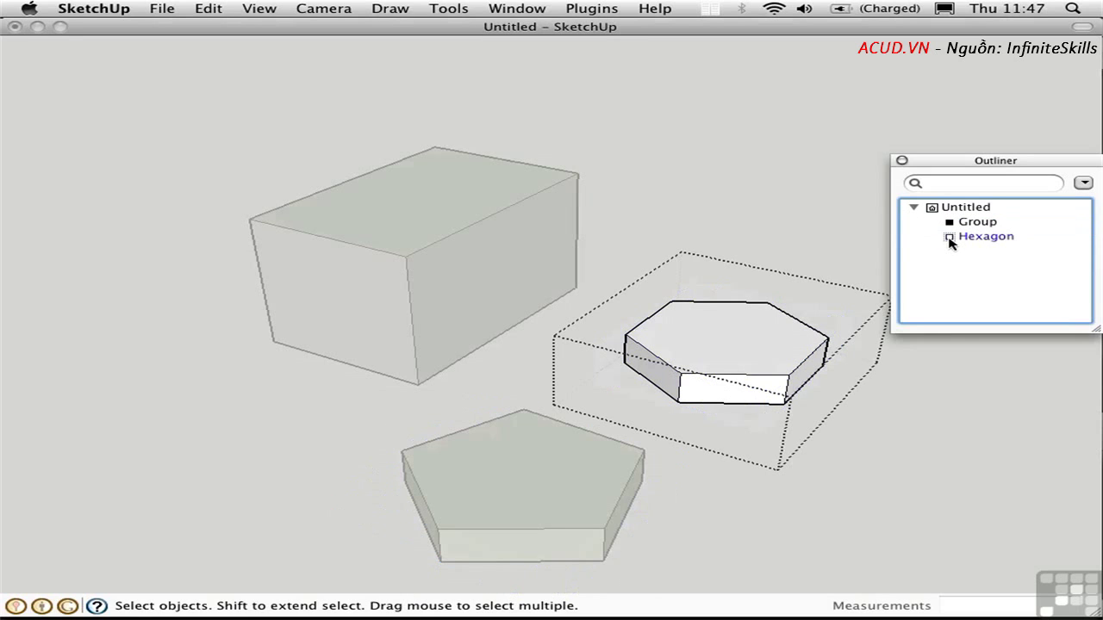
pyautogui.click(951, 239)
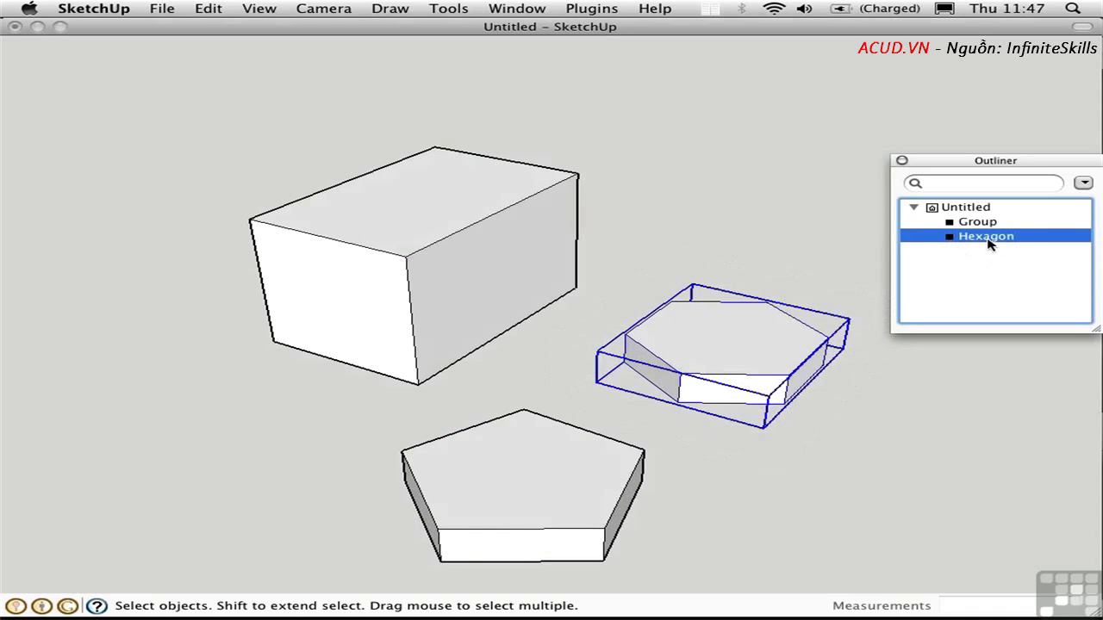
pyautogui.click(989, 239)
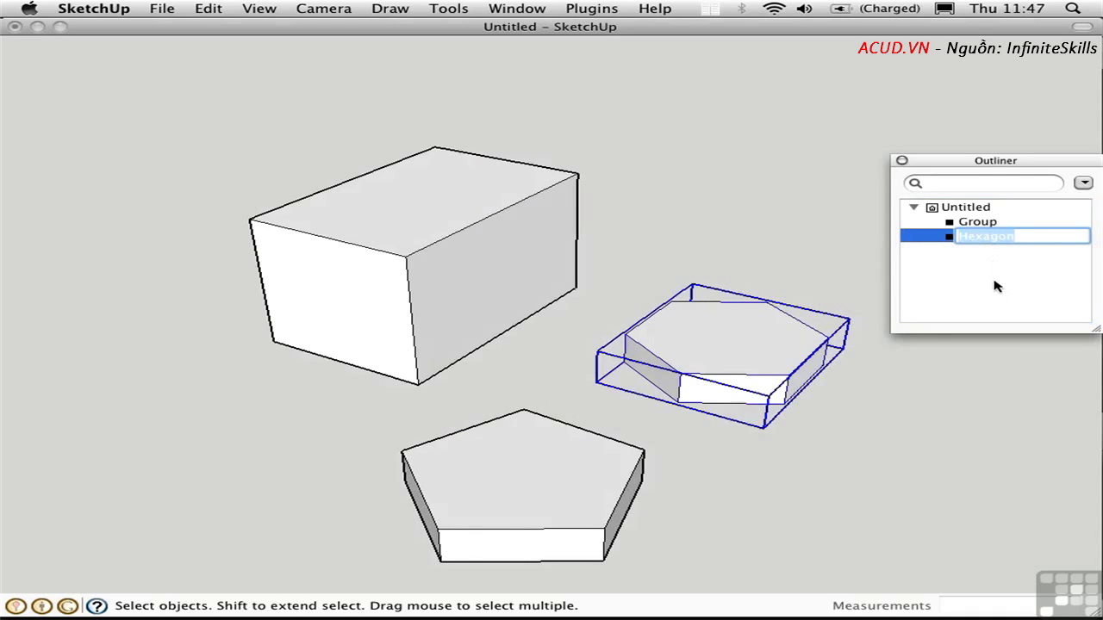
pyautogui.click(958, 270)
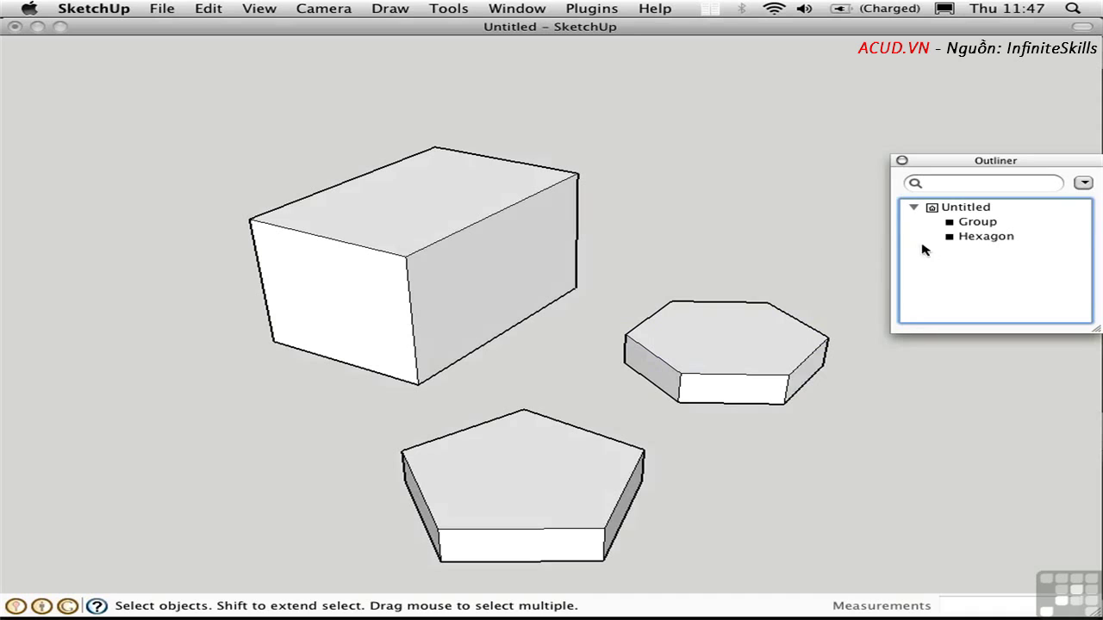
# In the Outliner, nest the Hexagon group inside the pentagon's Group.
pyautogui.moveTo(921, 243); pyautogui.dragTo(909, 223)
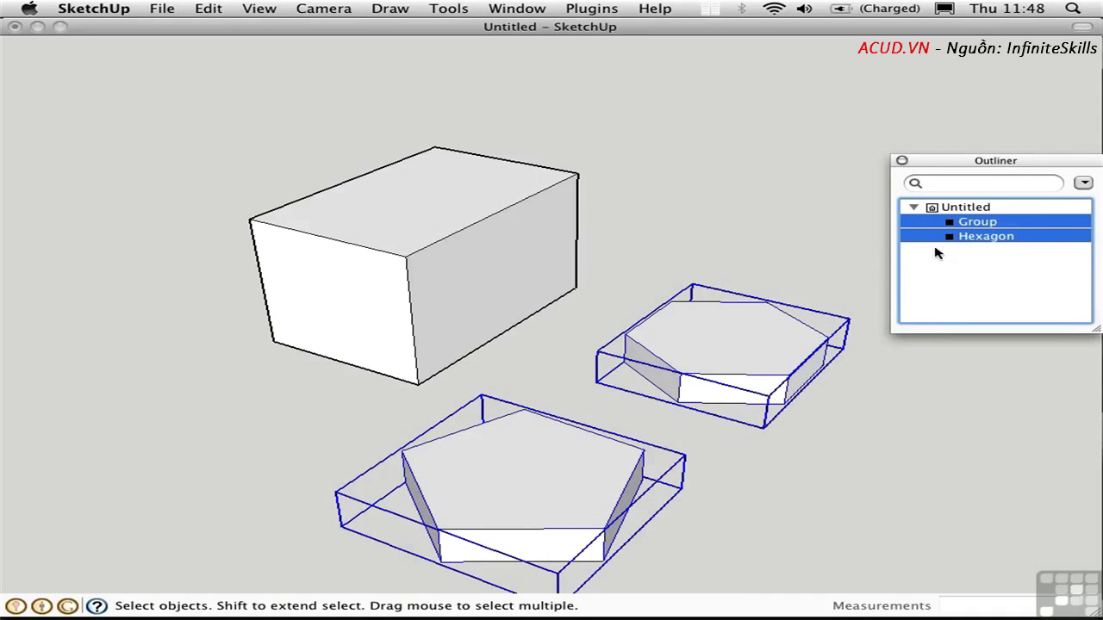
pyautogui.click(934, 250)
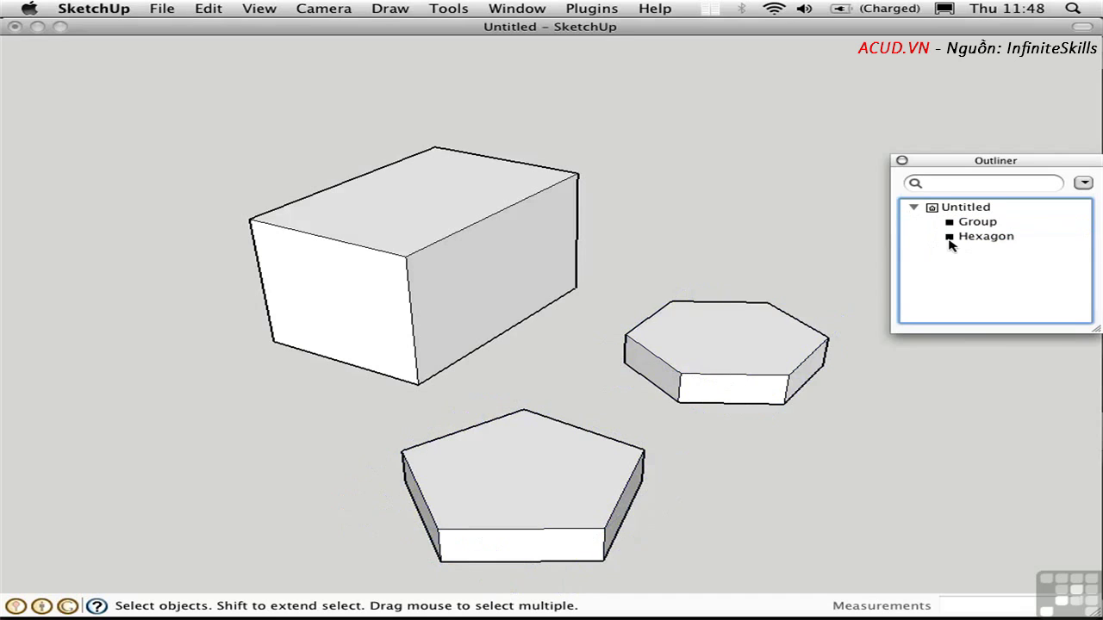
pyautogui.click(952, 245)
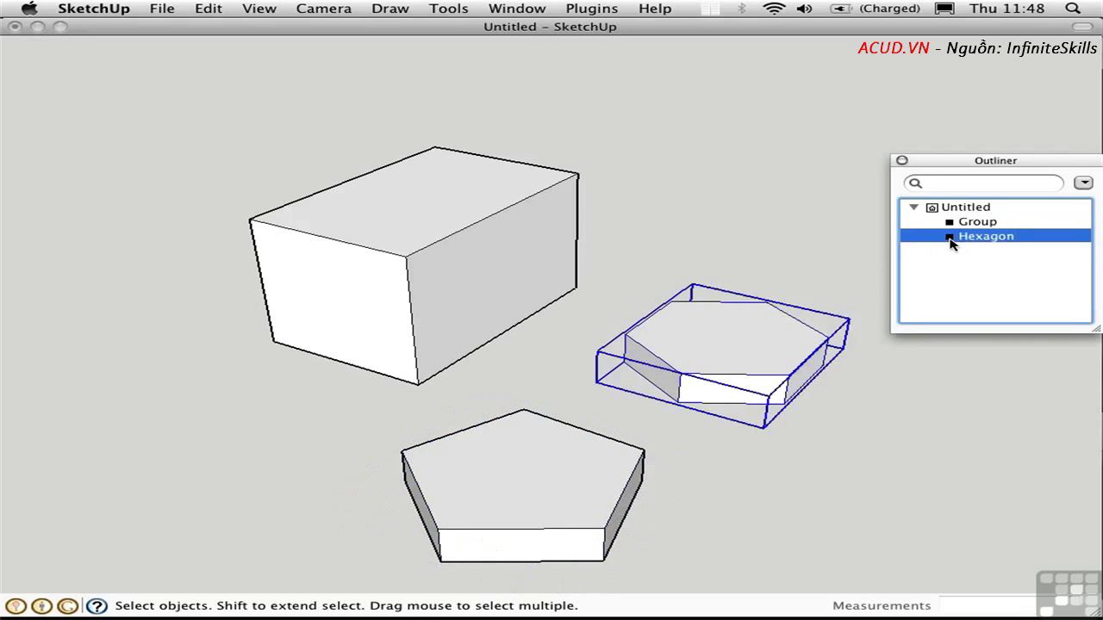
pyautogui.moveTo(952, 243); pyautogui.dragTo(961, 224)
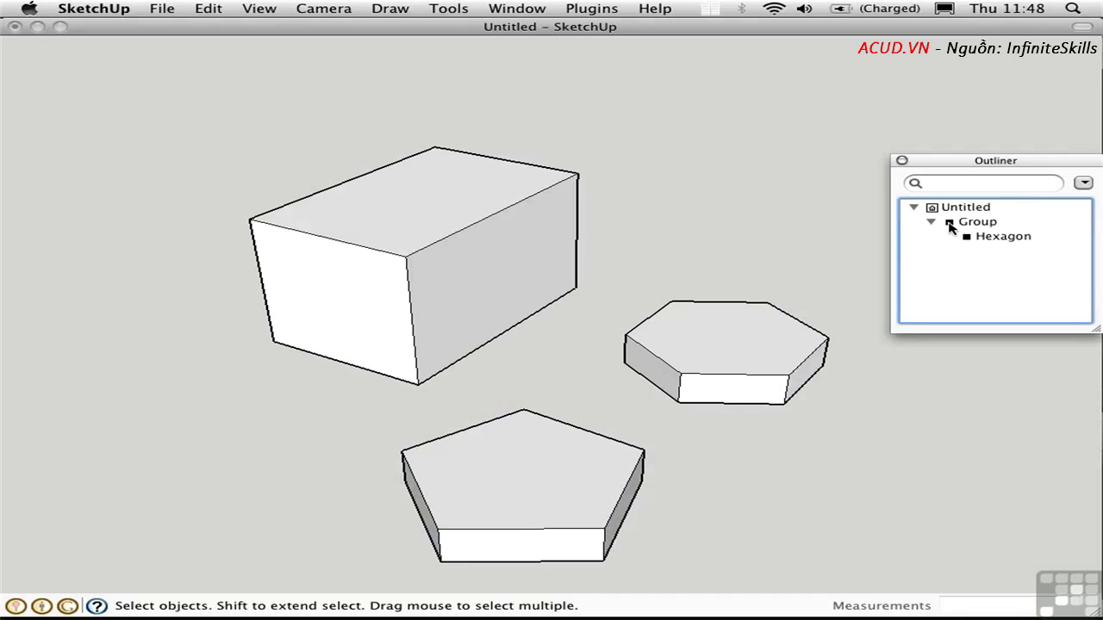
# Move the nested hexagon group farther back in the scene.
pyautogui.click(968, 241)
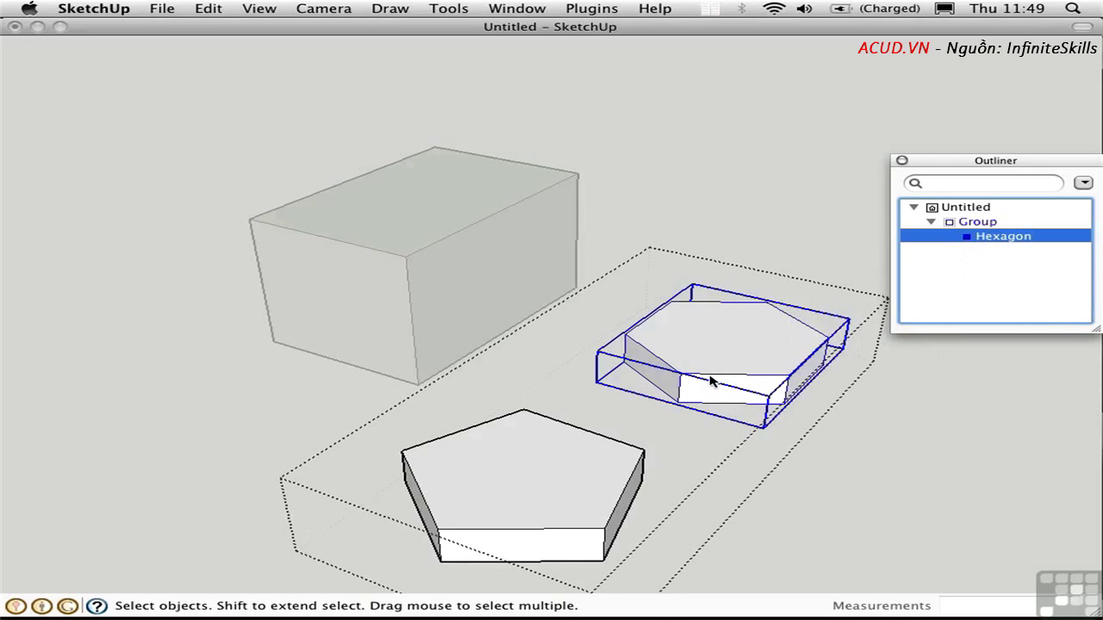
pyautogui.press('m')
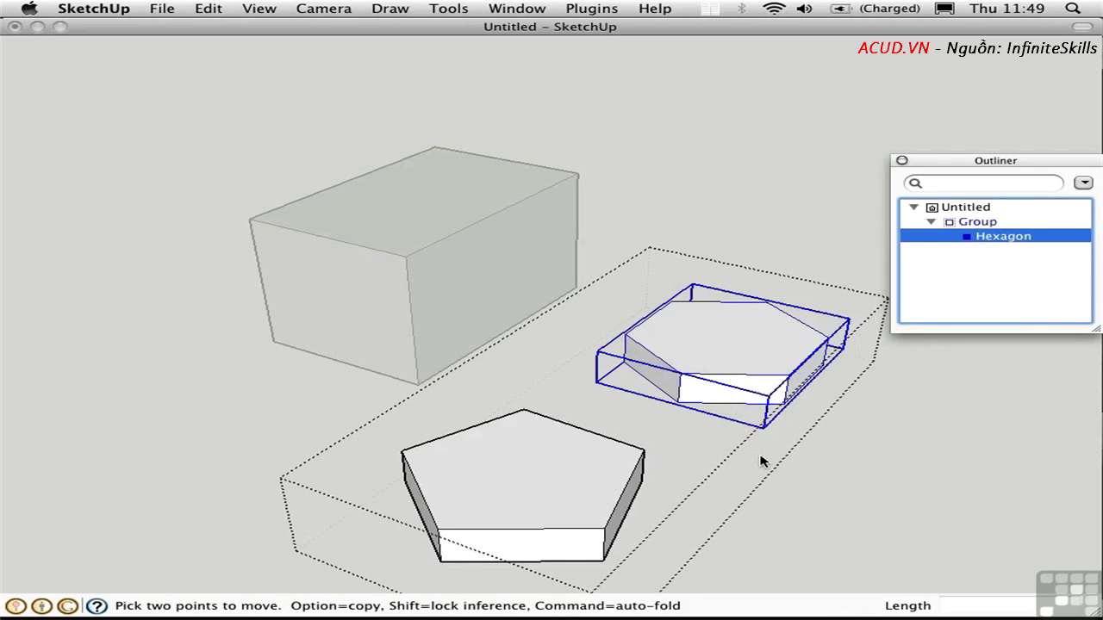
pyautogui.click(717, 450)
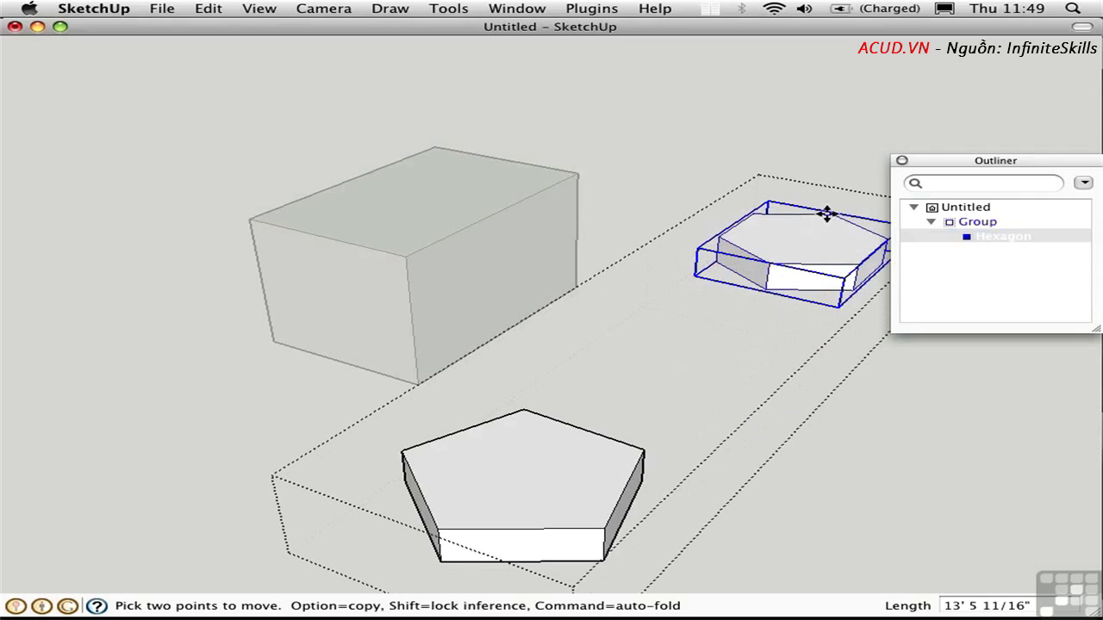
pyautogui.click(825, 214)
# Inside the Hexagon group, pull the top face up into a tall prism.
pyautogui.doubleClick(966, 240)
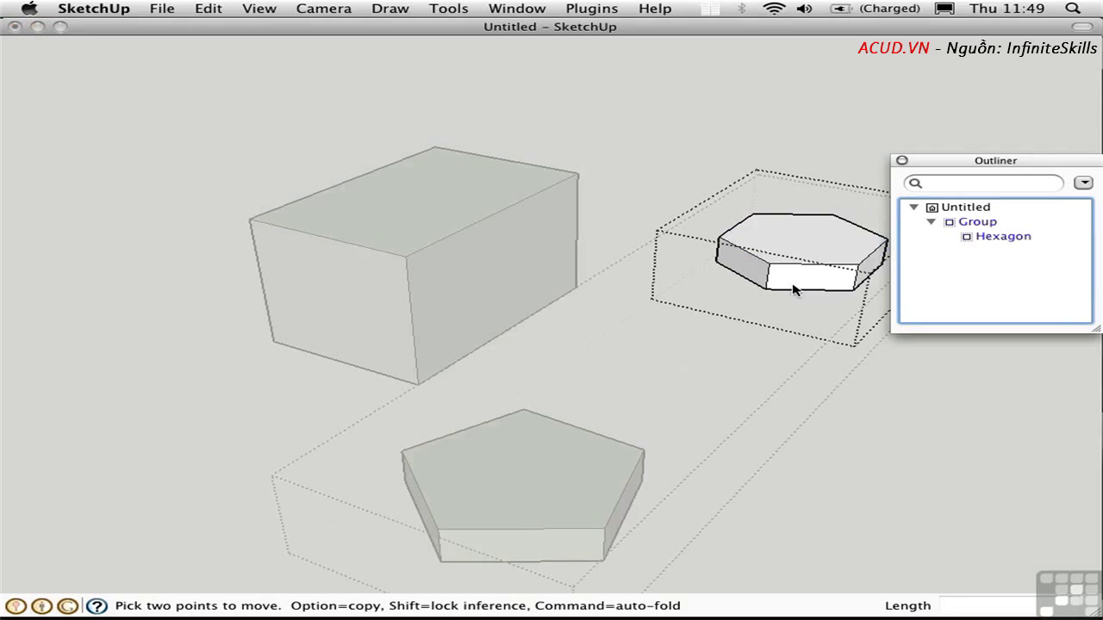
pyautogui.press('p')
pyautogui.moveTo(787, 248); pyautogui.dragTo(793, 171)
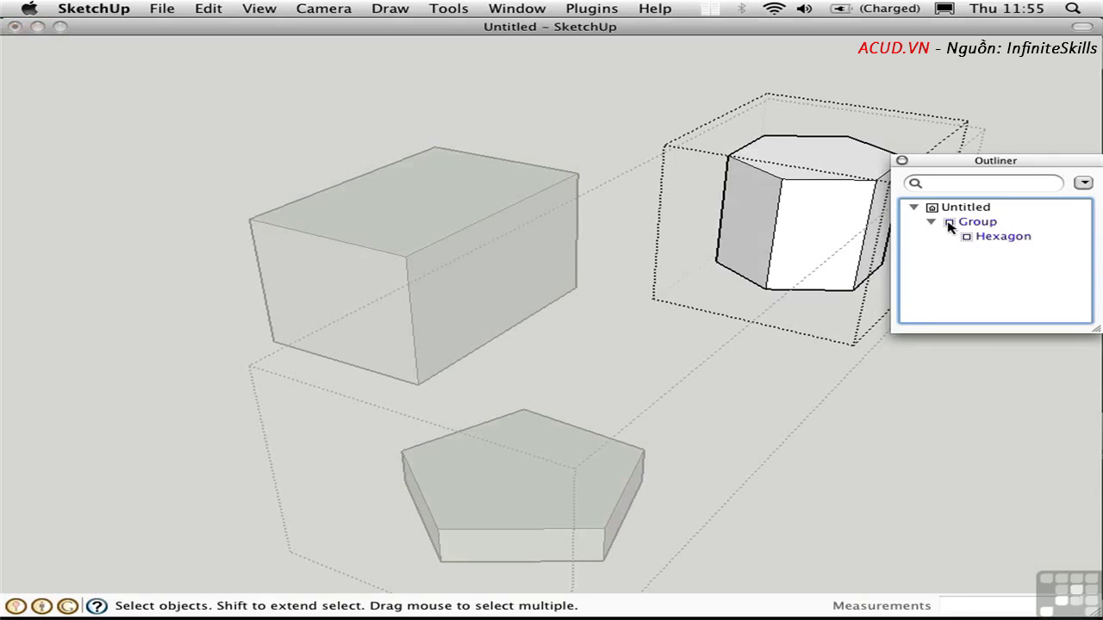
# In the Outliner, move Hexagon out to the top level, then nest Group inside Hexagon.
pyautogui.click(956, 223)
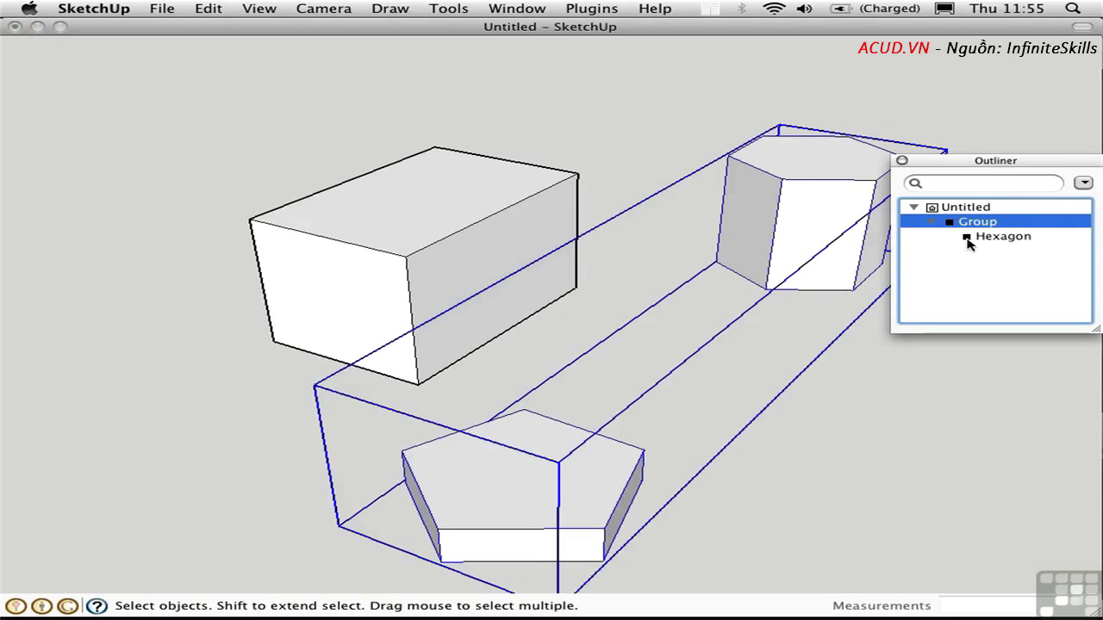
pyautogui.click(999, 236)
pyautogui.moveTo(969, 243); pyautogui.dragTo(931, 212)
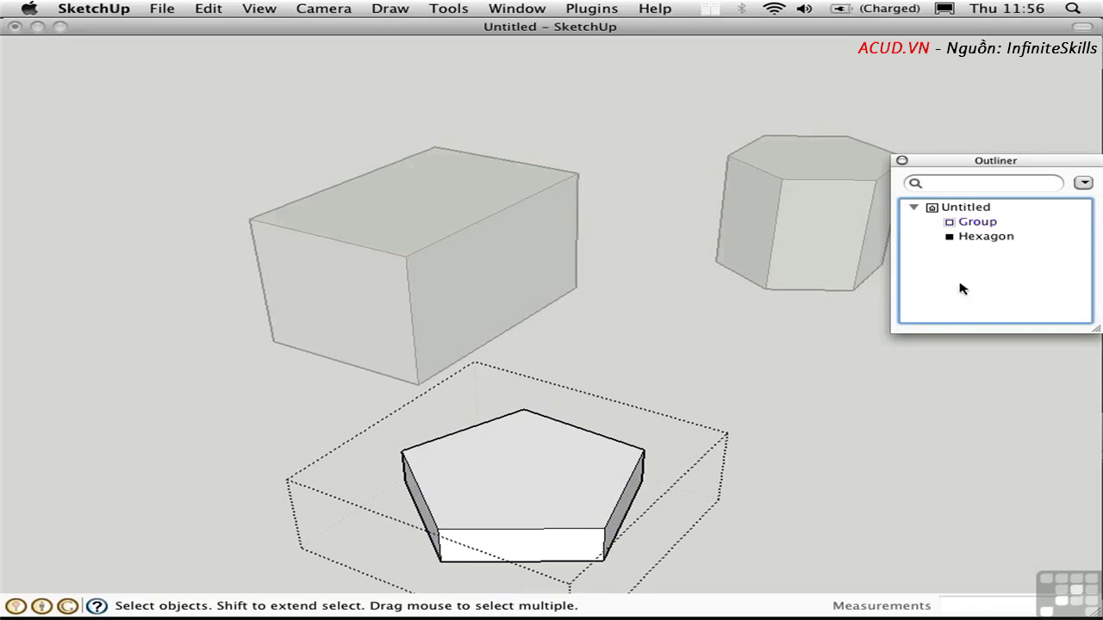
pyautogui.click(976, 222)
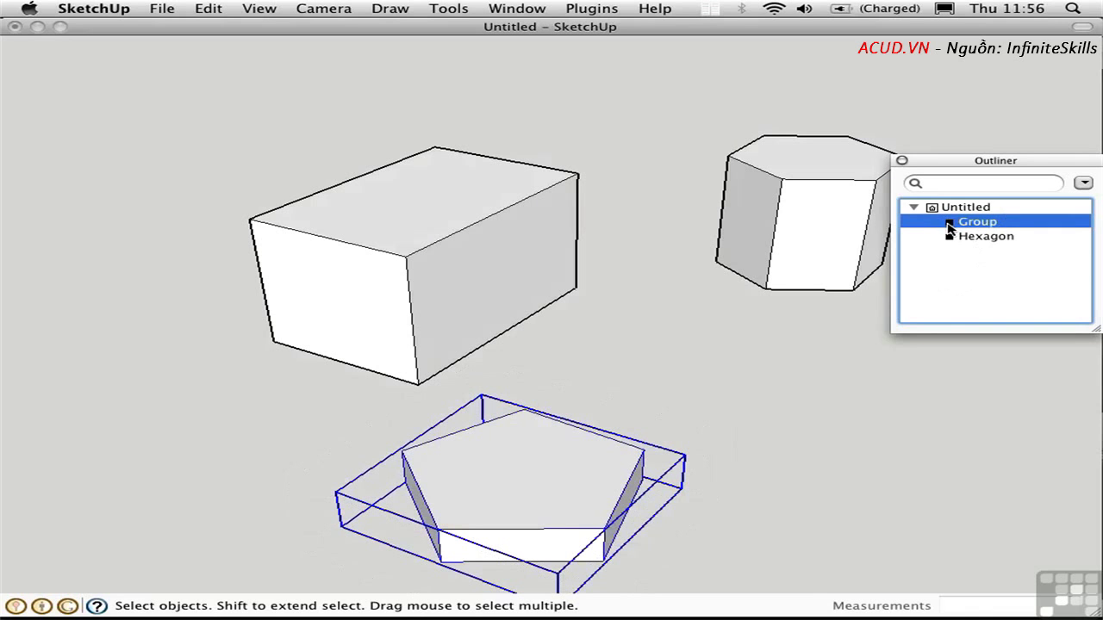
pyautogui.moveTo(950, 226); pyautogui.dragTo(960, 245)
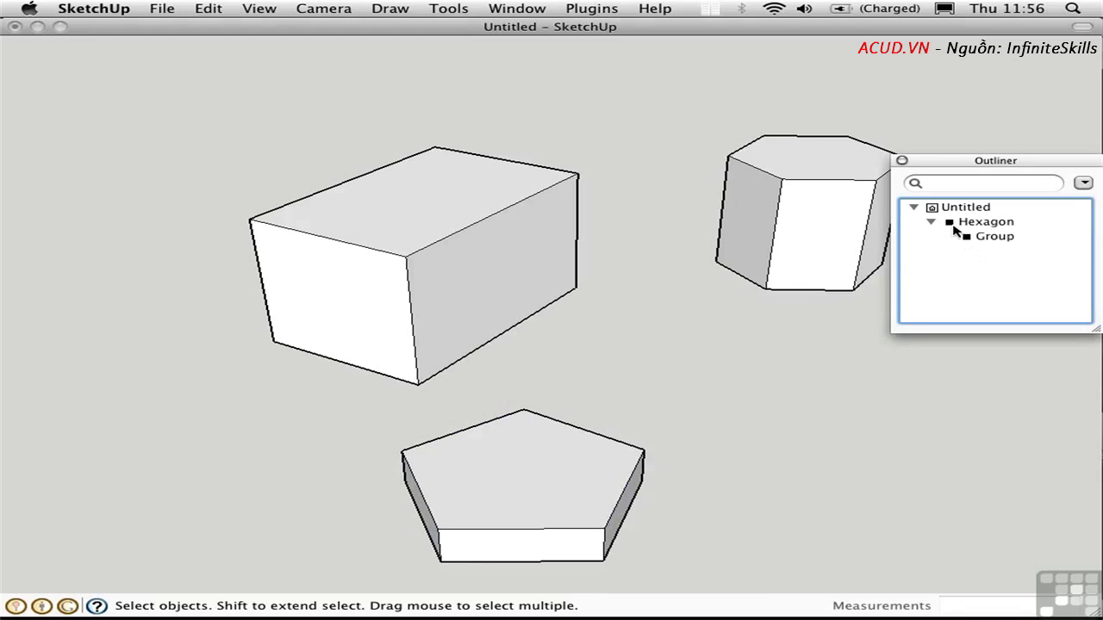
# Explode the Hexagon group into loose geometry.
pyautogui.click(951, 225)
pyautogui.rightClick(758, 212)
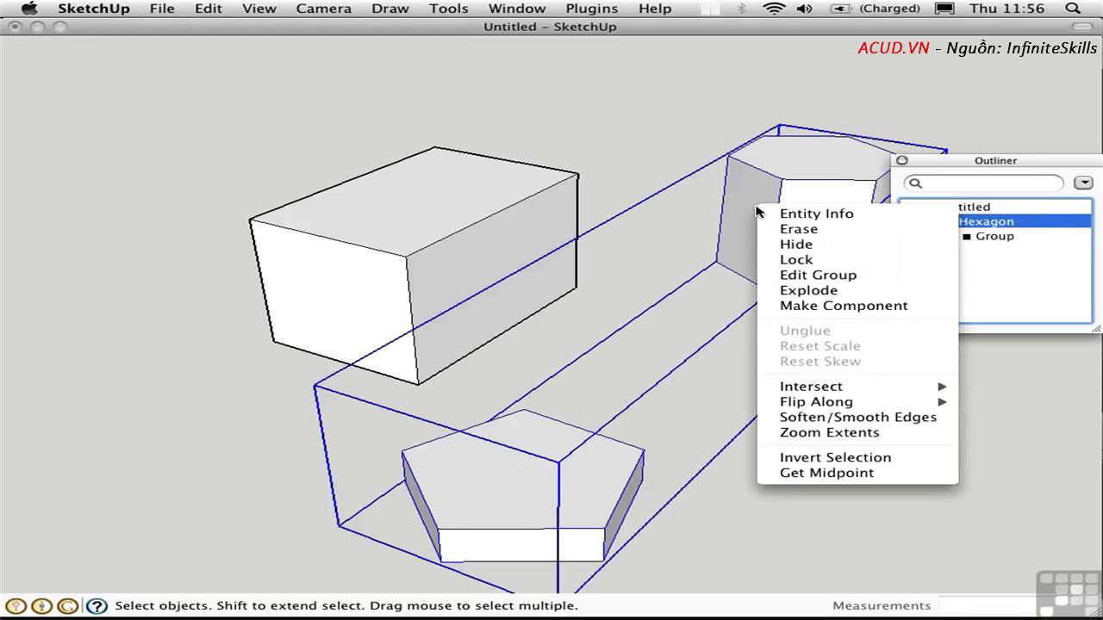
pyautogui.click(785, 291)
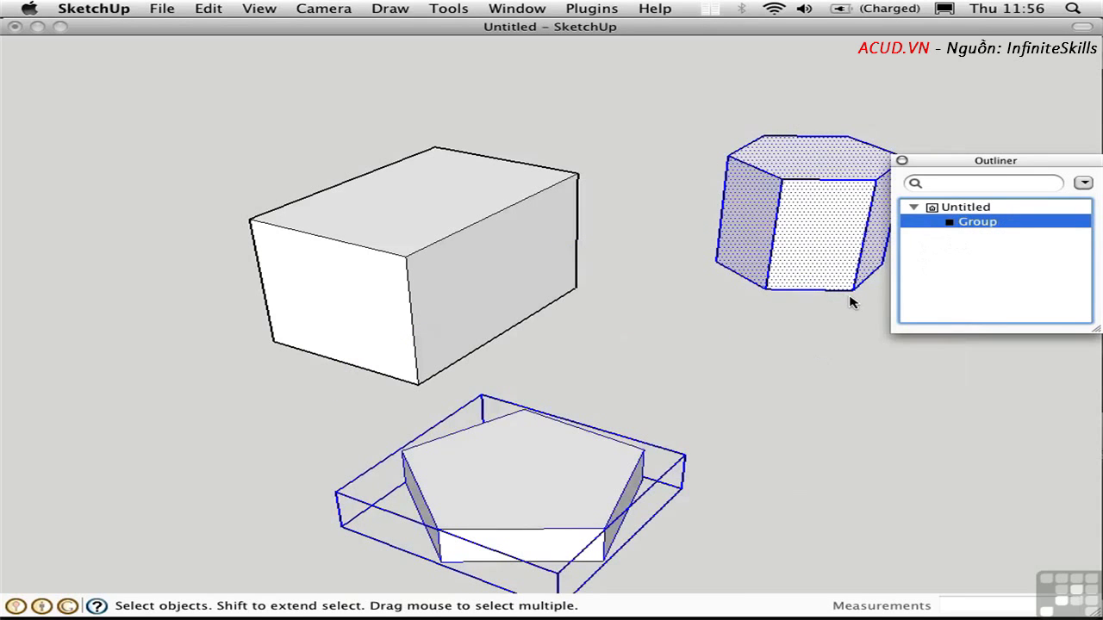
# Explode the pentagon group into loose geometry.
pyautogui.click(736, 372)
pyautogui.click(536, 466)
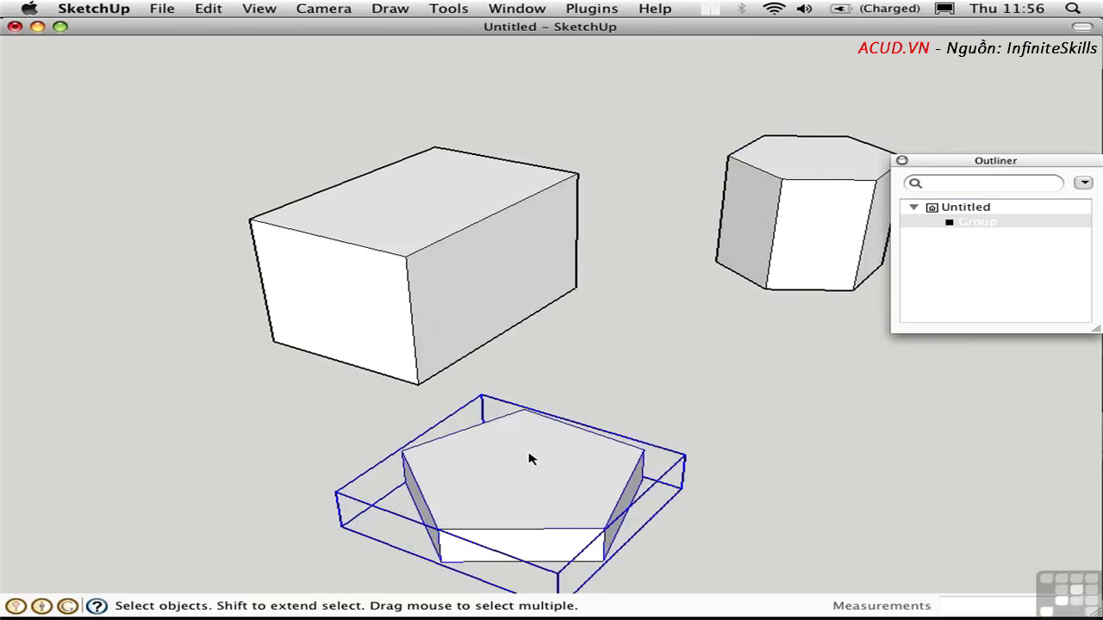
pyautogui.rightClick(529, 454)
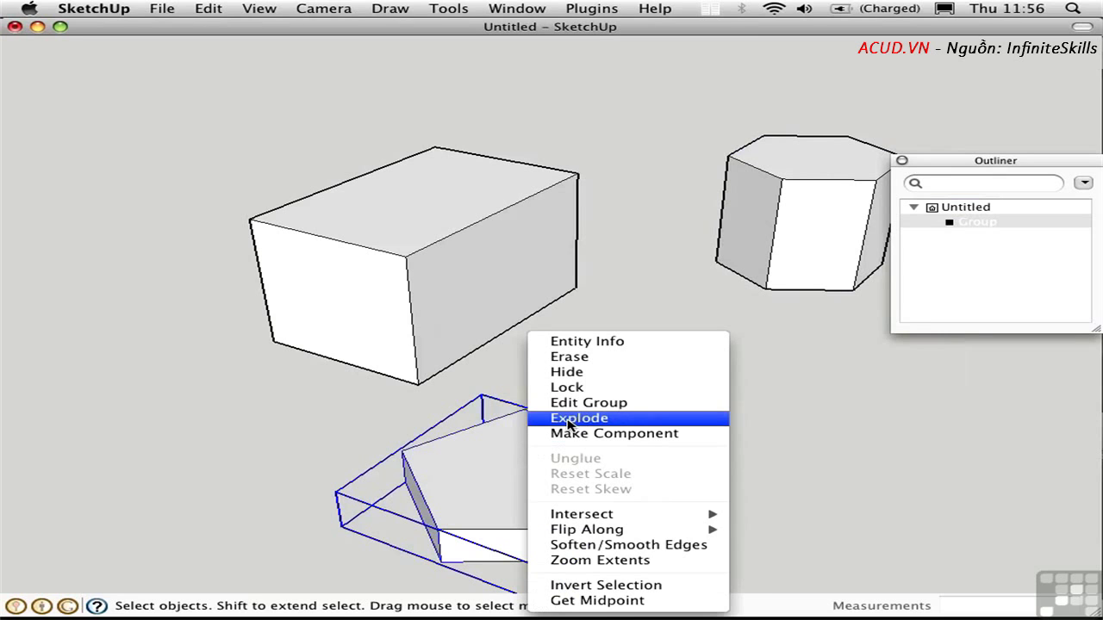
pyautogui.click(569, 419)
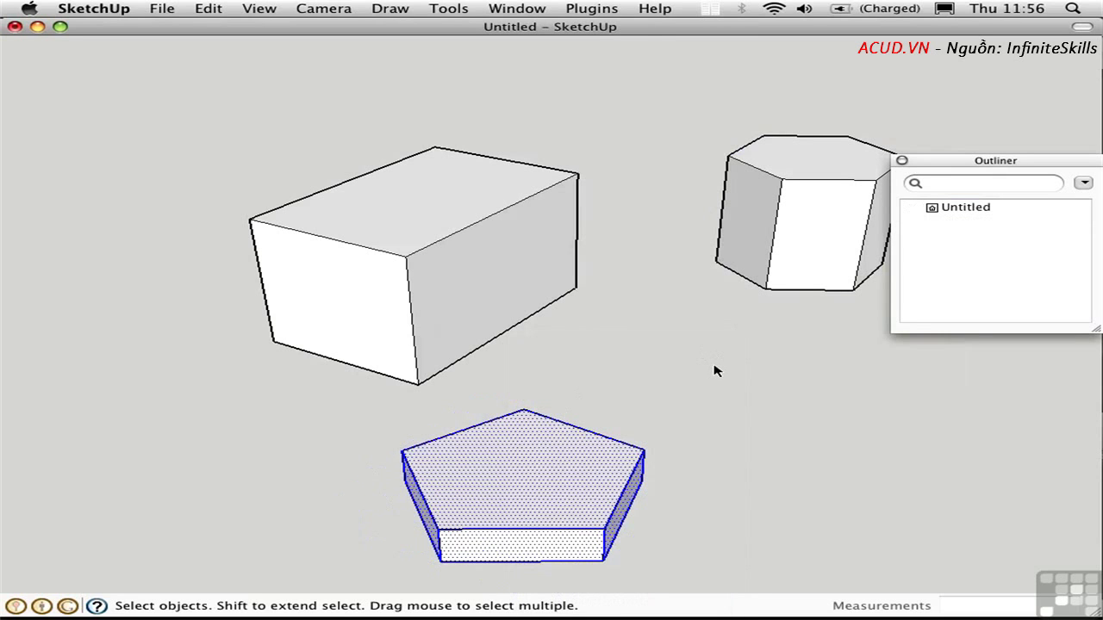